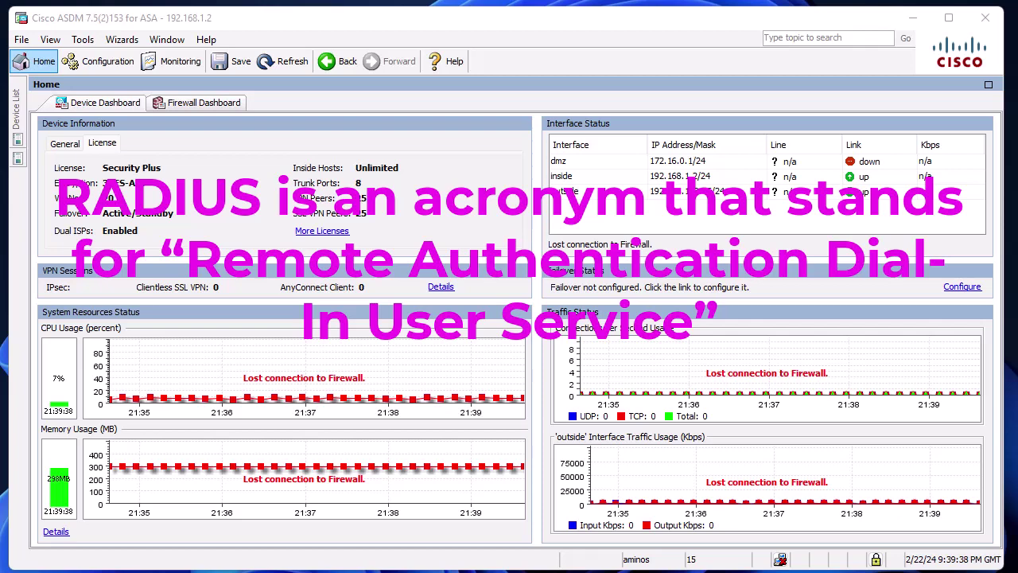
Minimize the Cisco ASDM dashboard to reveal the desktop and its WinRadius folder.
left_click(915, 16)
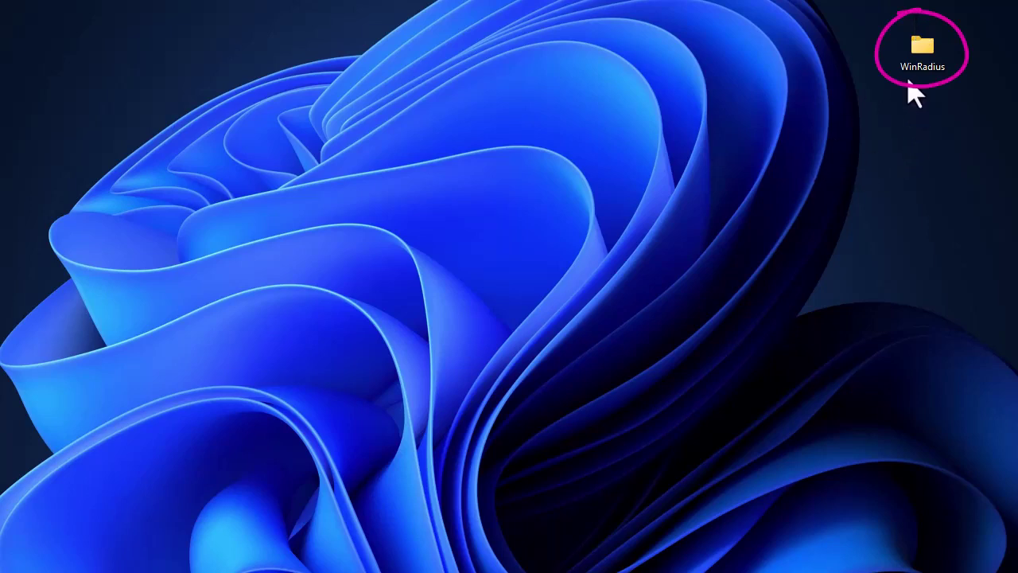
Open the desktop WinRadius folder to show RadiusTest.exe, WinRadius.exe and WinRadius.mdb.
left_click(929, 46)
key("Delete")
double_click(928, 47)
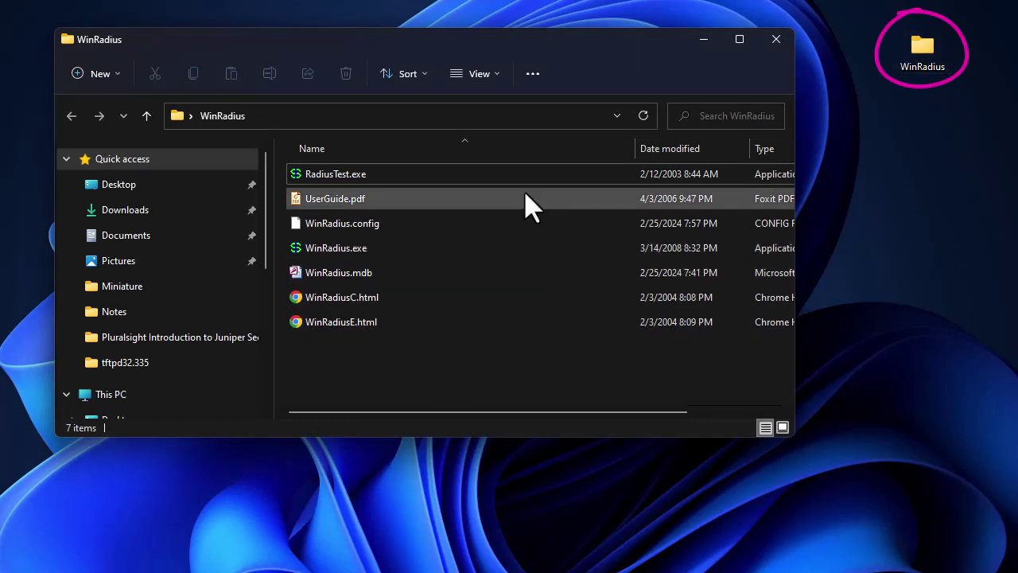
mouse_move(521, 190)
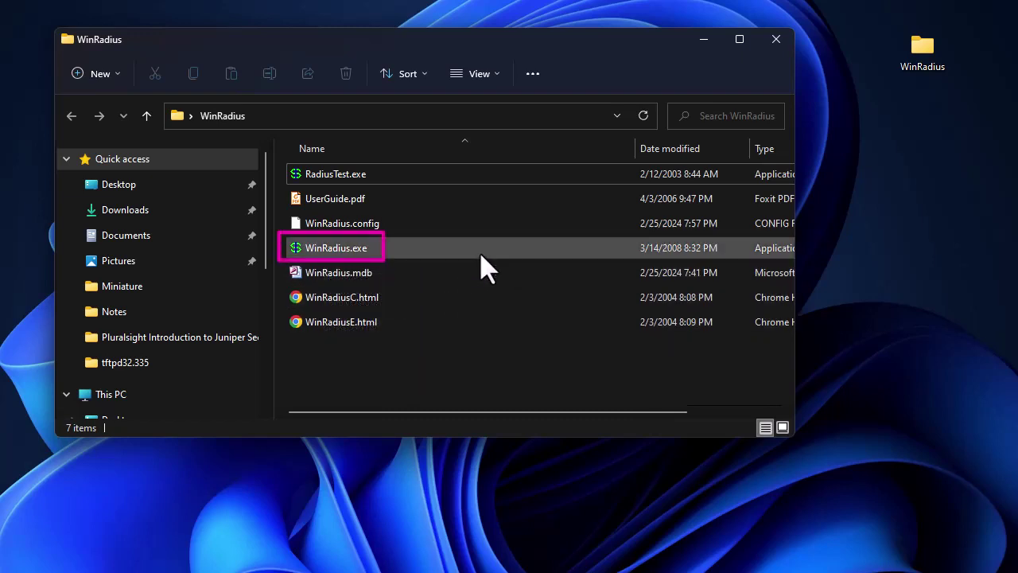
mouse_move(469, 182)
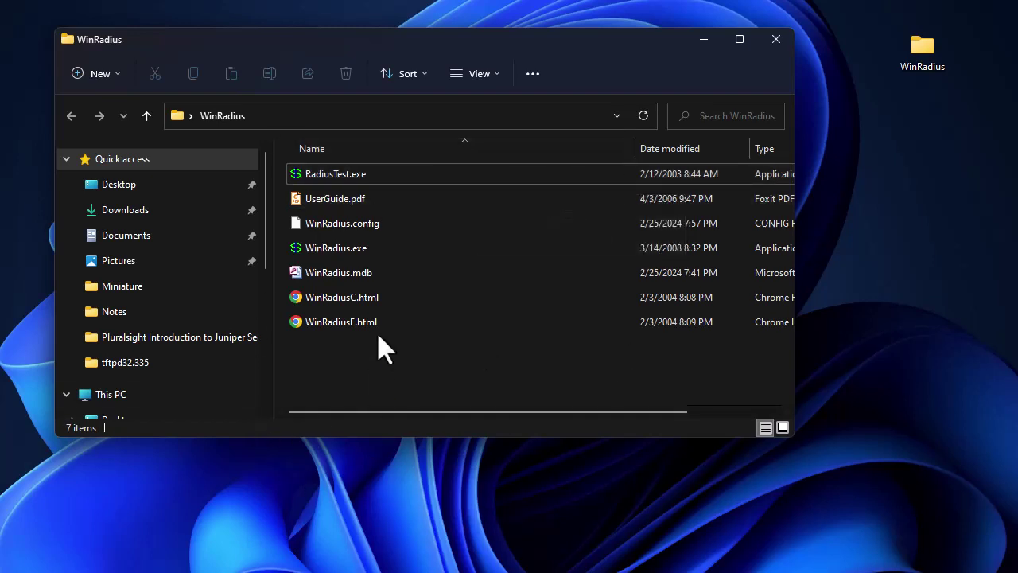
Launch WinRadius.exe so the server runs on auth port 1812 and accounting port 1813.
mouse_move(345, 252)
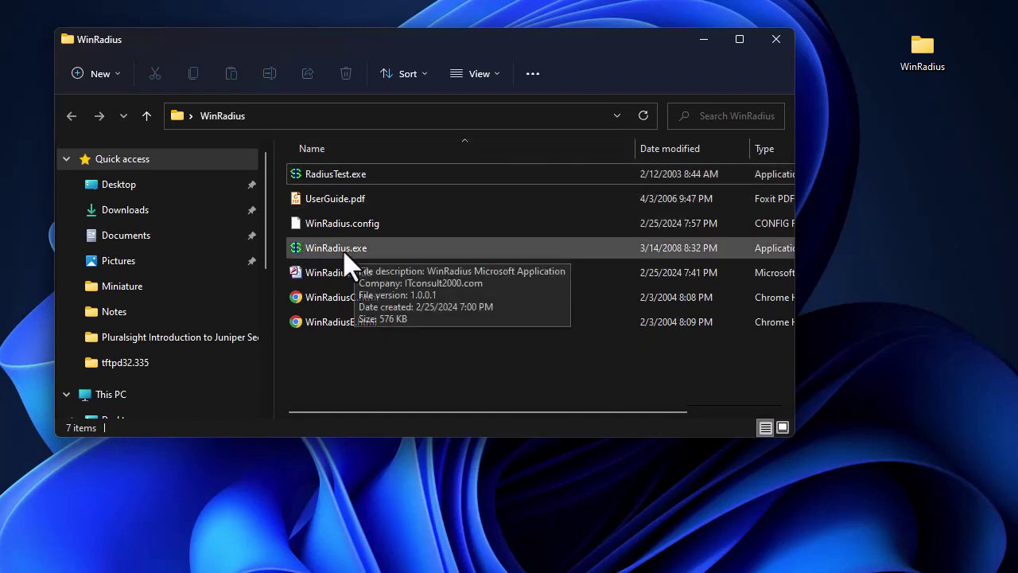
double_click(350, 253)
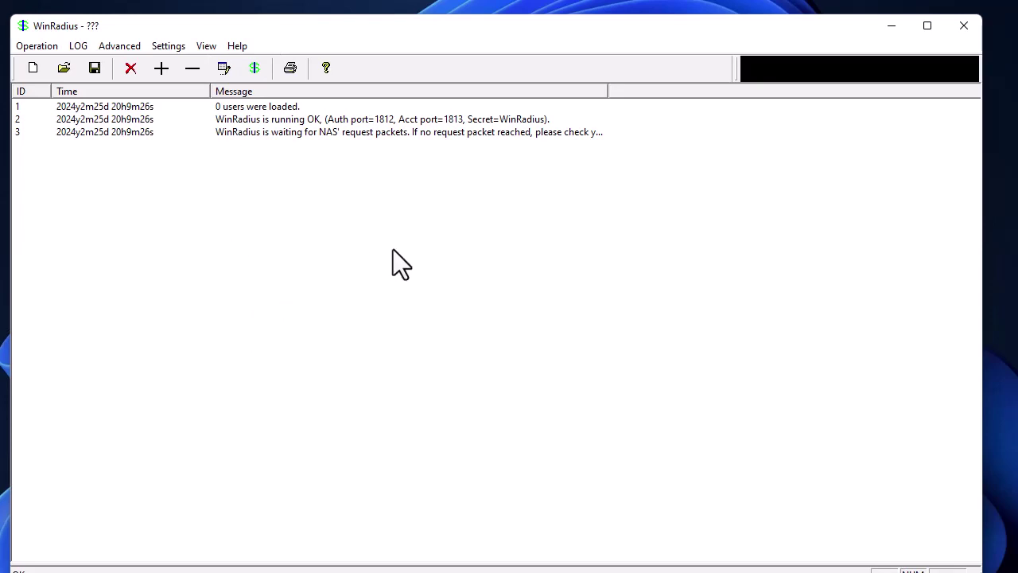
left_click_drag(697, 25, 687, 354)
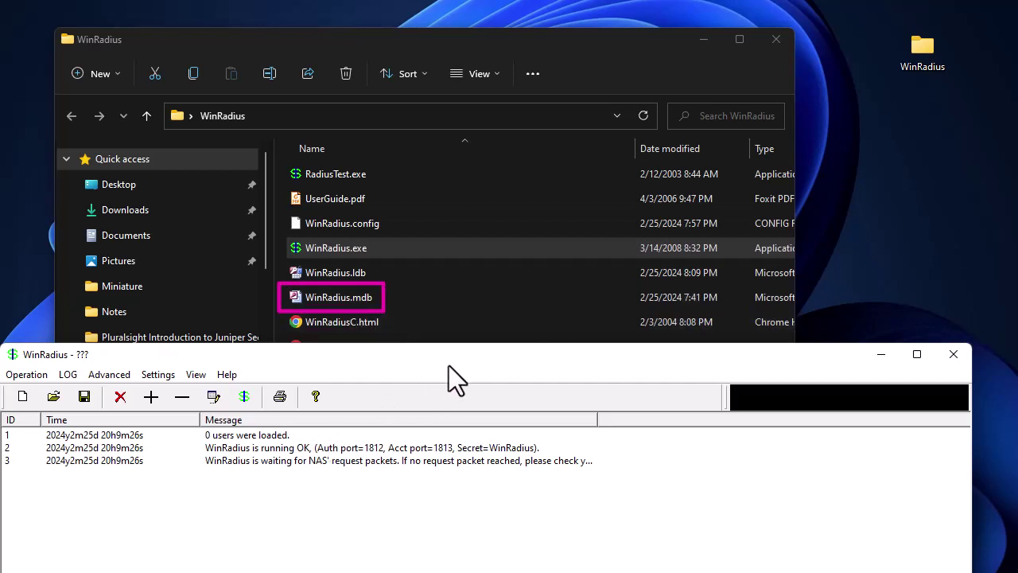
left_click_drag(448, 365, 466, 34)
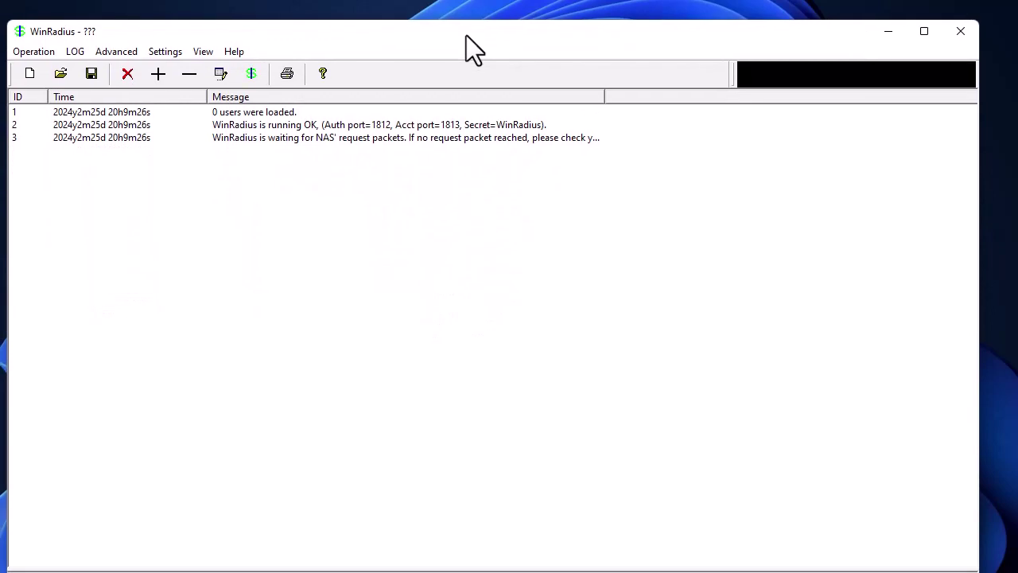
In Settings > Database, try automatic ODBC configuration twice, then apply the database settings.
left_click(172, 52)
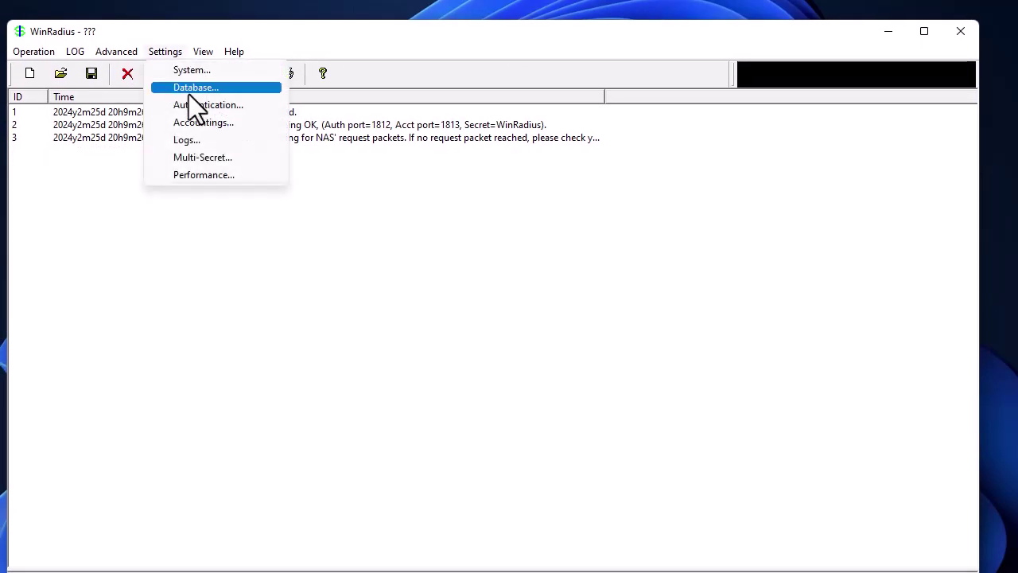
left_click(189, 91)
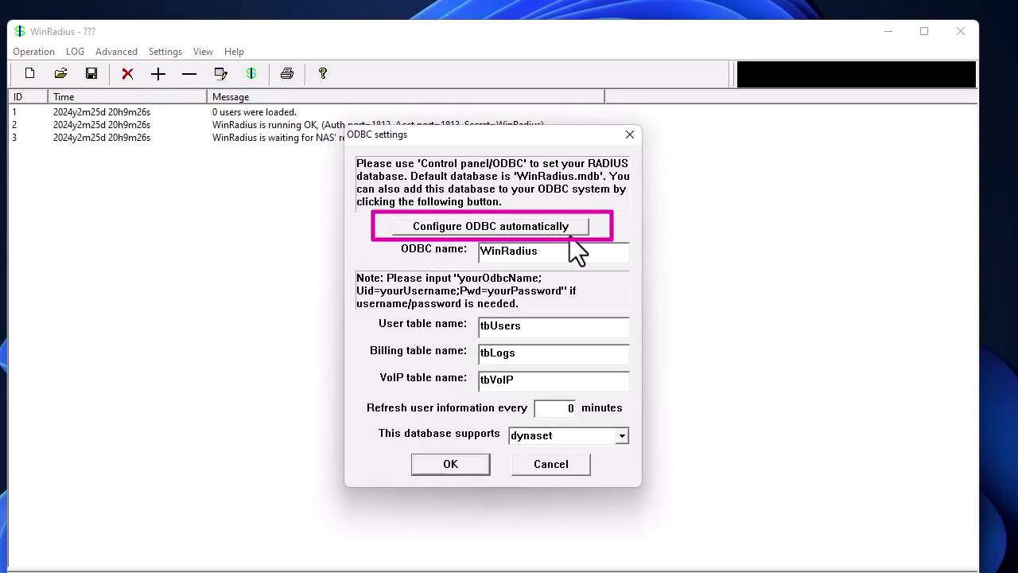
left_click(452, 225)
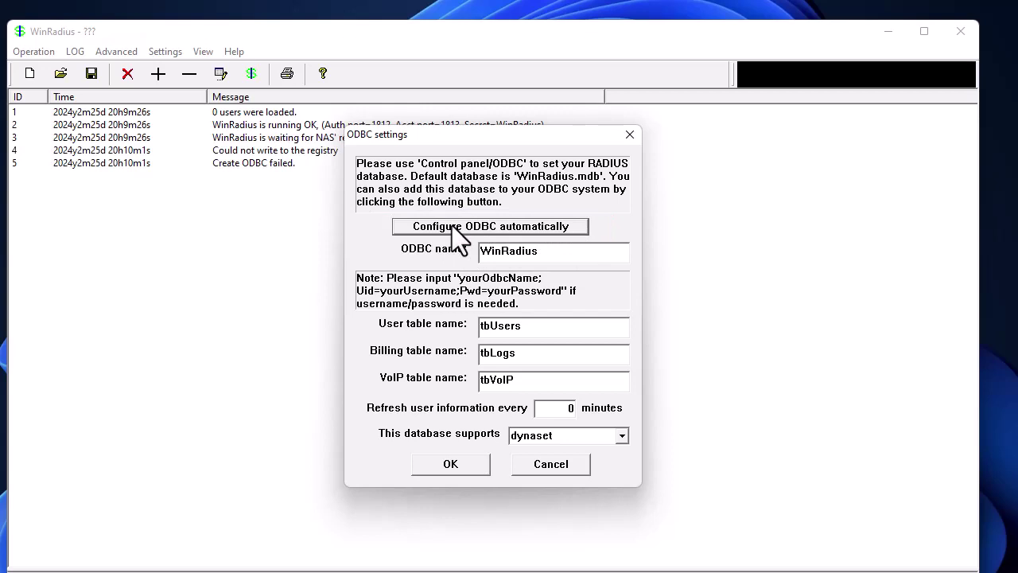
left_click(450, 227)
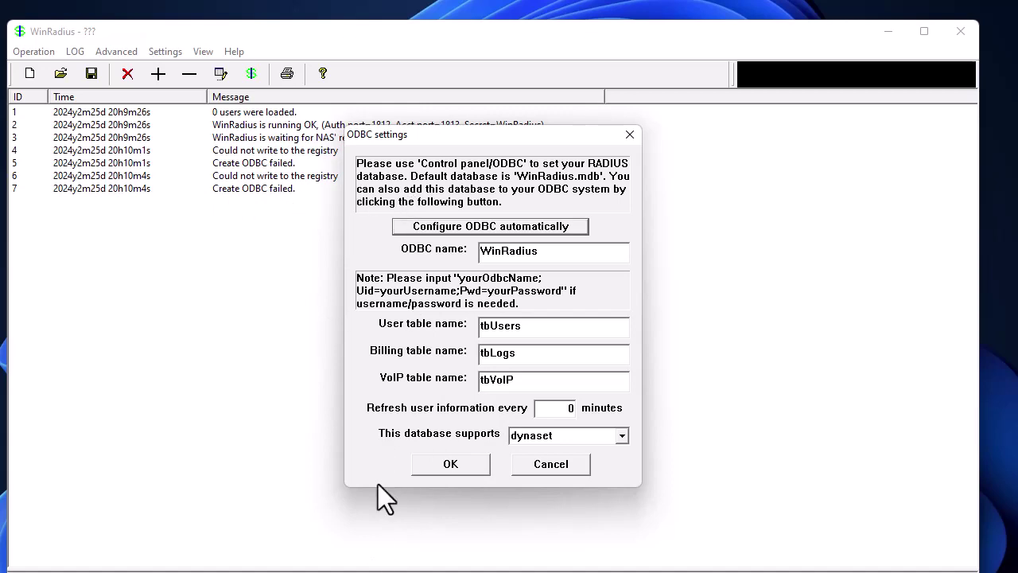
left_click(434, 464)
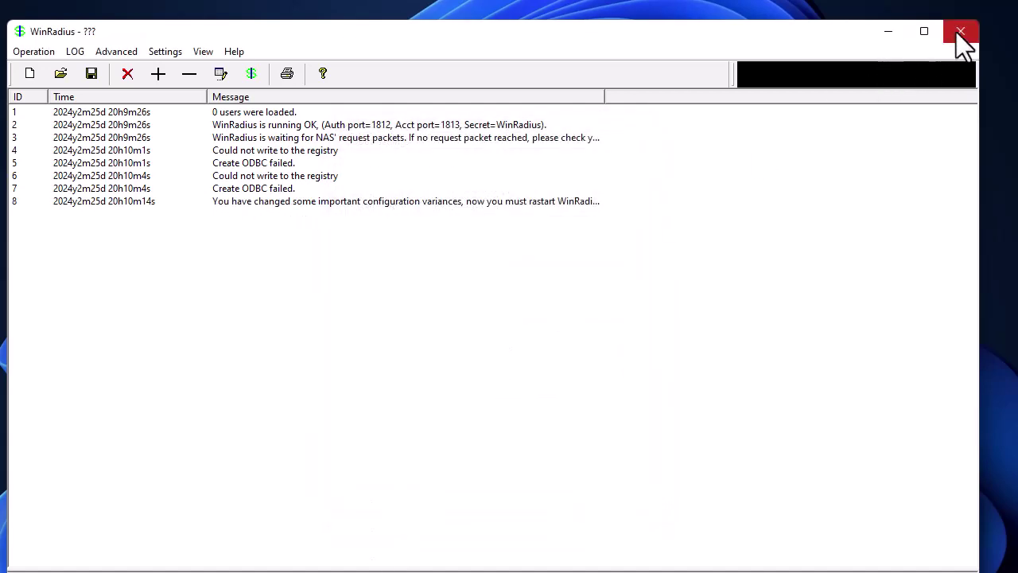
Exit and relaunch WinRadius, then resize its window to fit the screen.
left_click(34, 53)
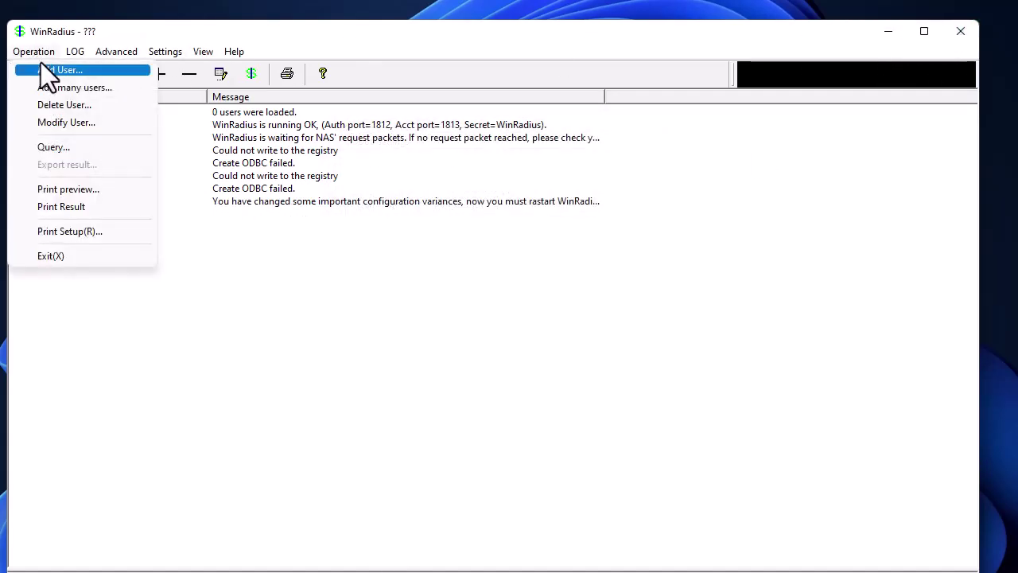
left_click(79, 256)
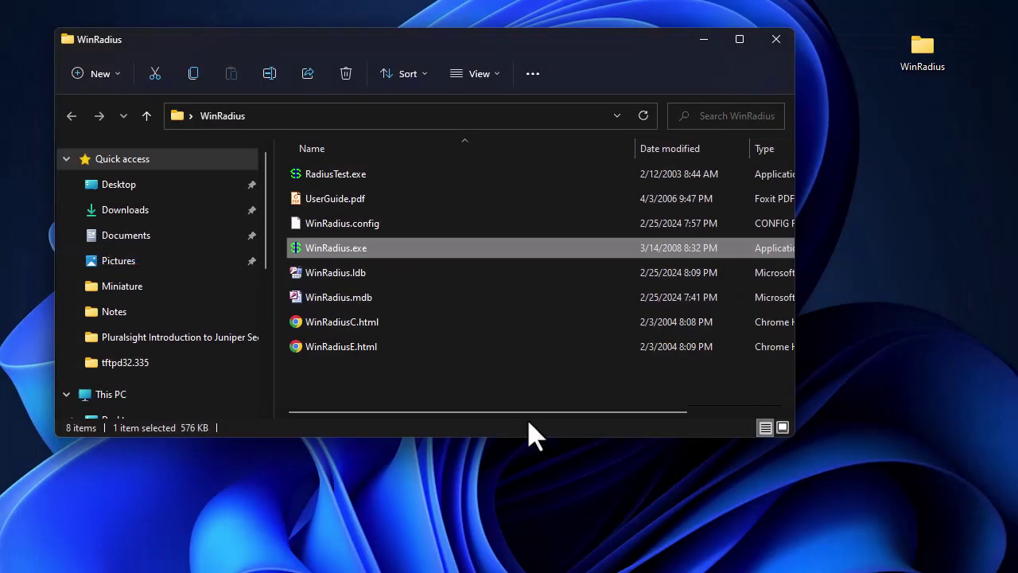
double_click(342, 245)
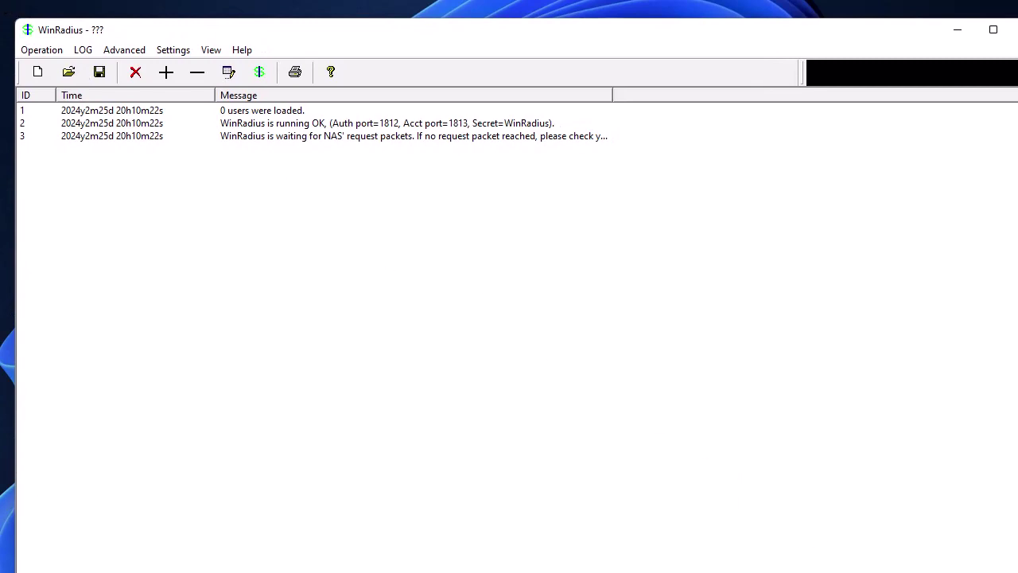
left_click_drag(1017, 572, 1004, 550)
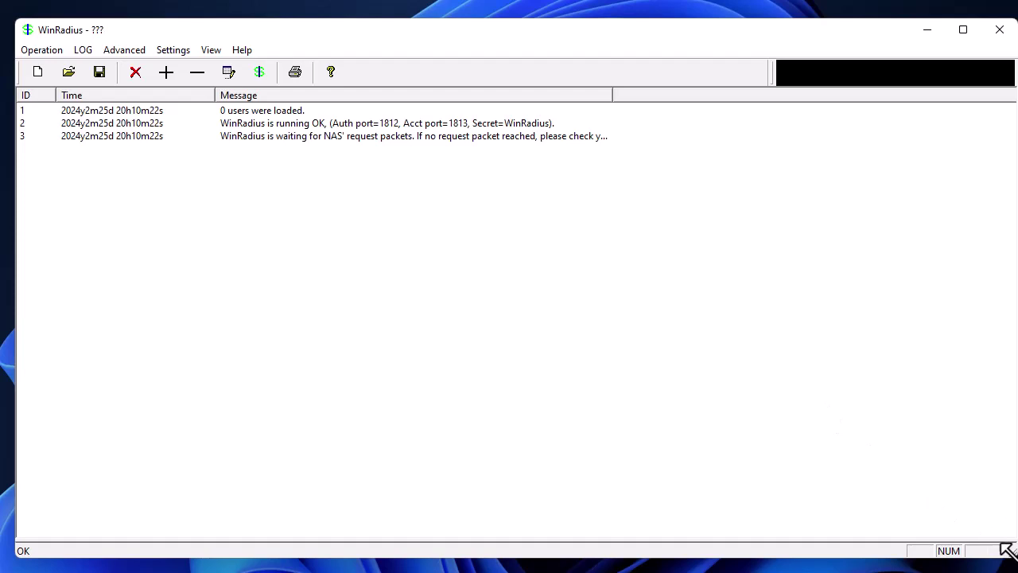
left_click_drag(1010, 554, 992, 554)
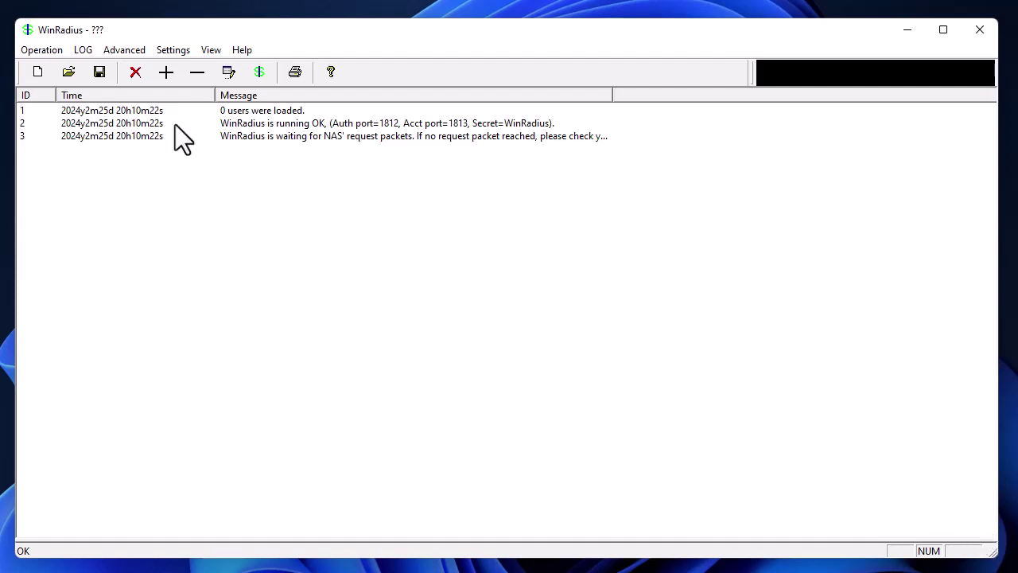
Add a RADIUS user through Operation > Add User, entering a username and password.
left_click(46, 49)
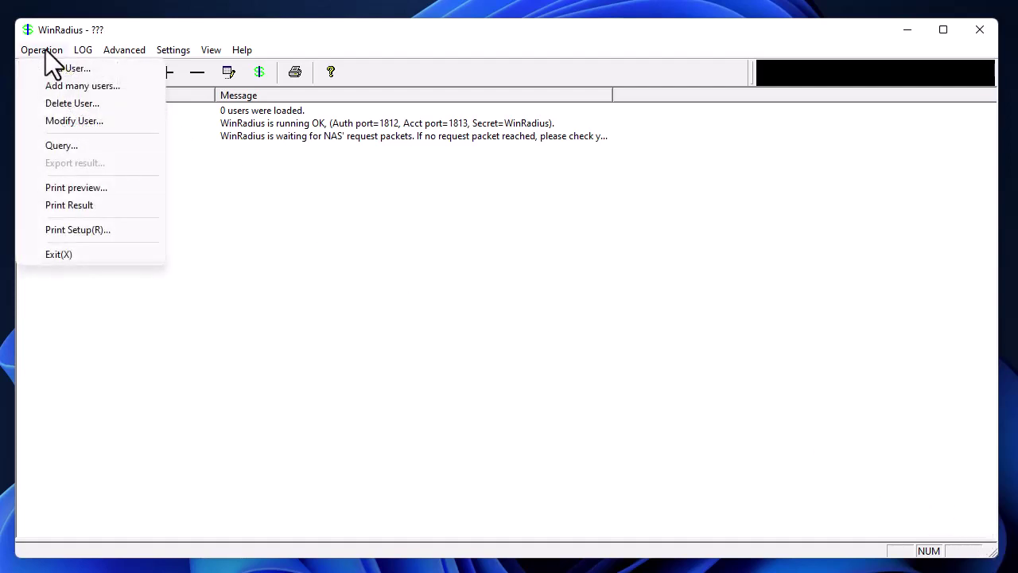
left_click(57, 78)
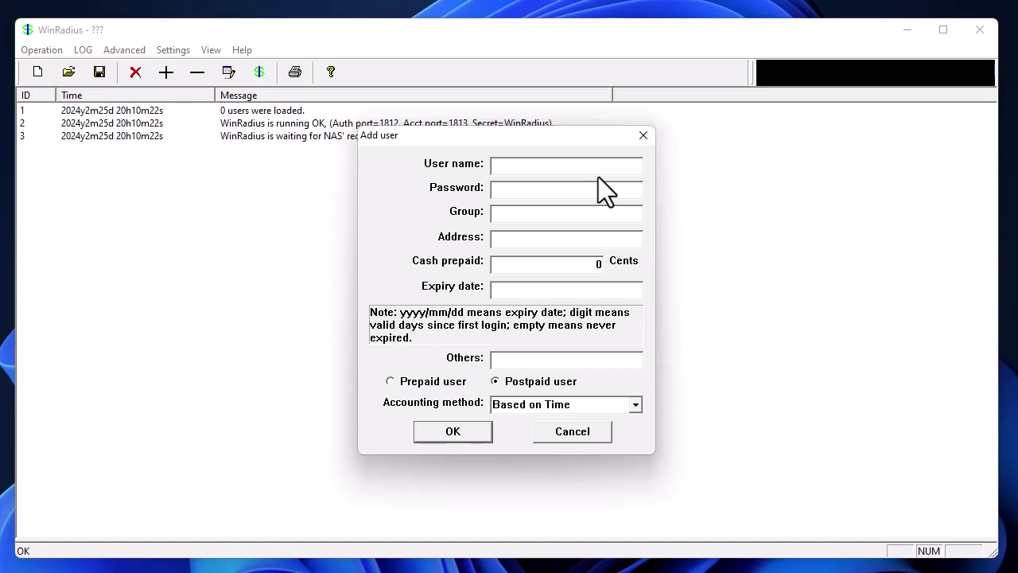
type("srah")
type("arah")
left_click(528, 190)
type("P@")
type("0rd")
left_click(467, 424)
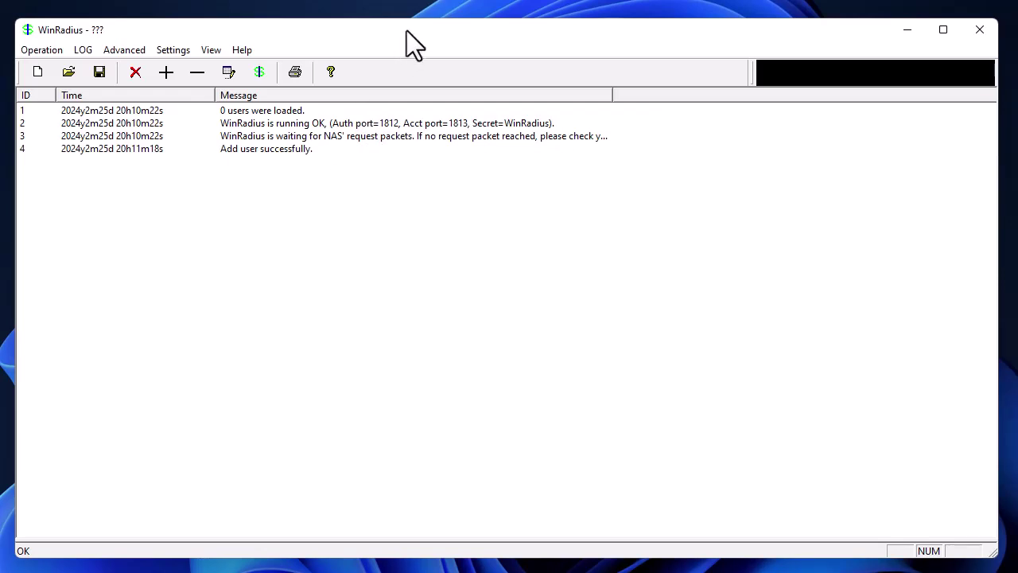
Open WinRadius.mdb in Access and view the tbUsers table to check the new user.
left_click_drag(407, 30, 365, 377)
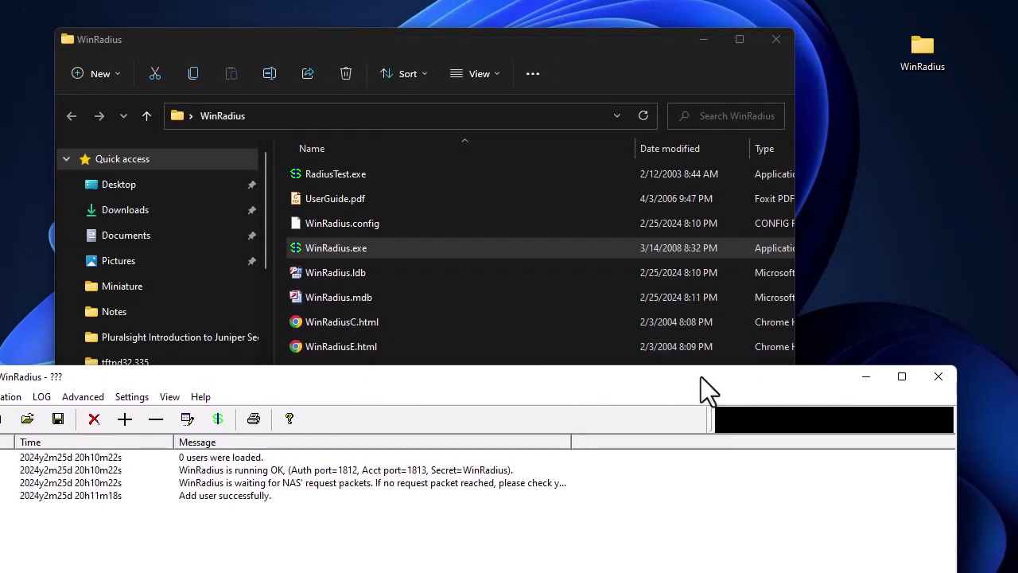
left_click_drag(583, 377, 617, 387)
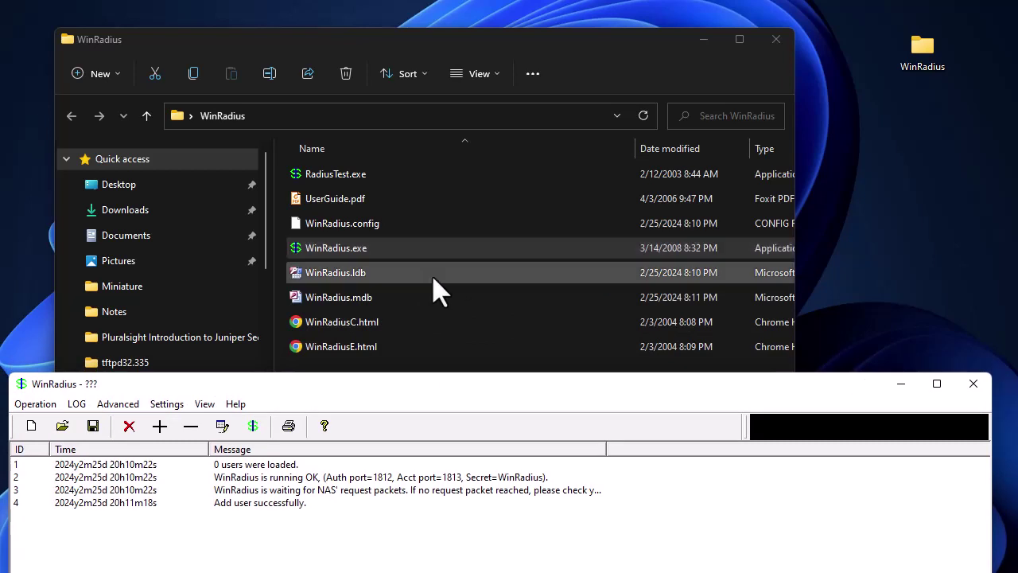
left_click(342, 307)
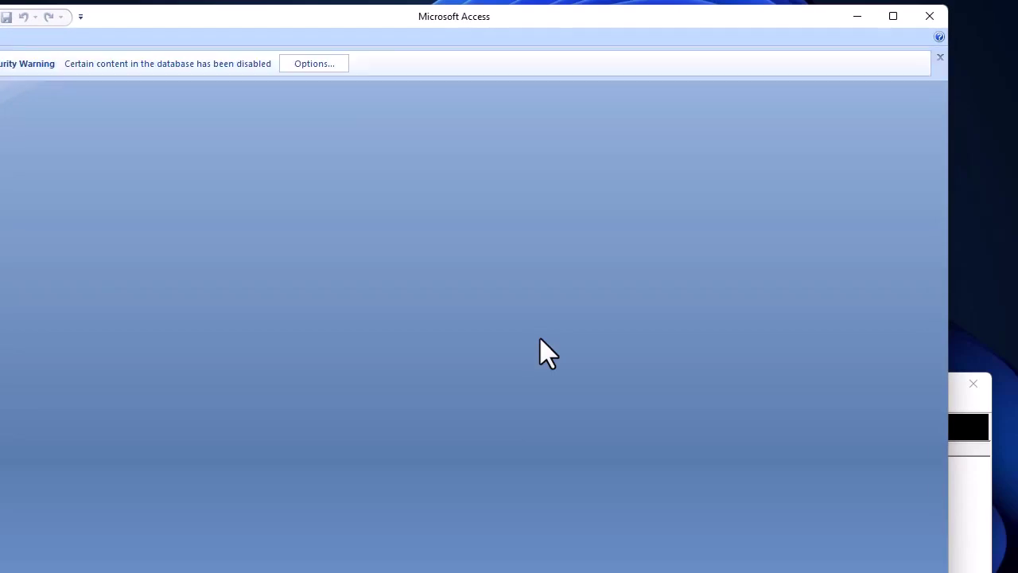
left_click_drag(242, 19, 292, 27)
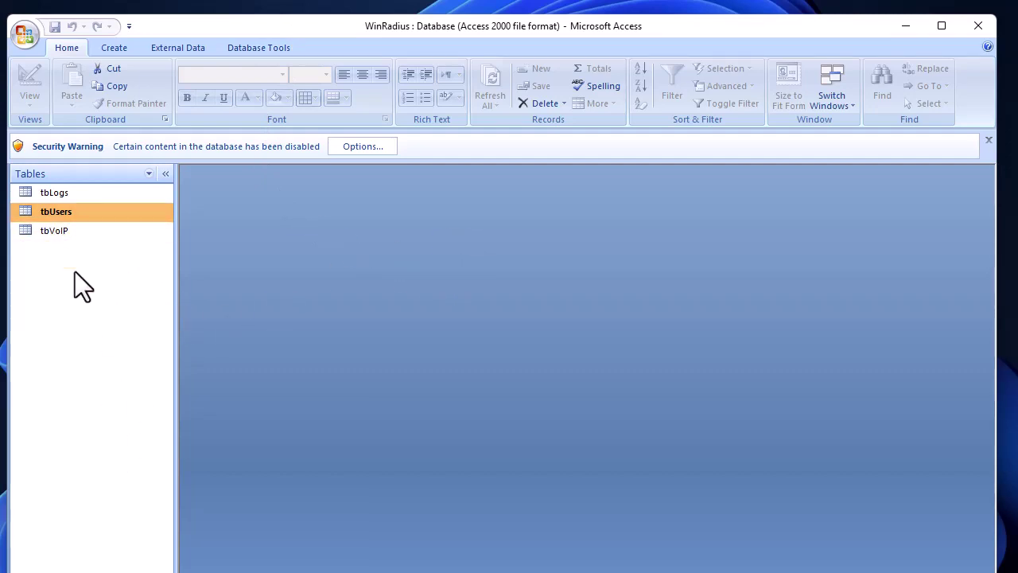
double_click(59, 211)
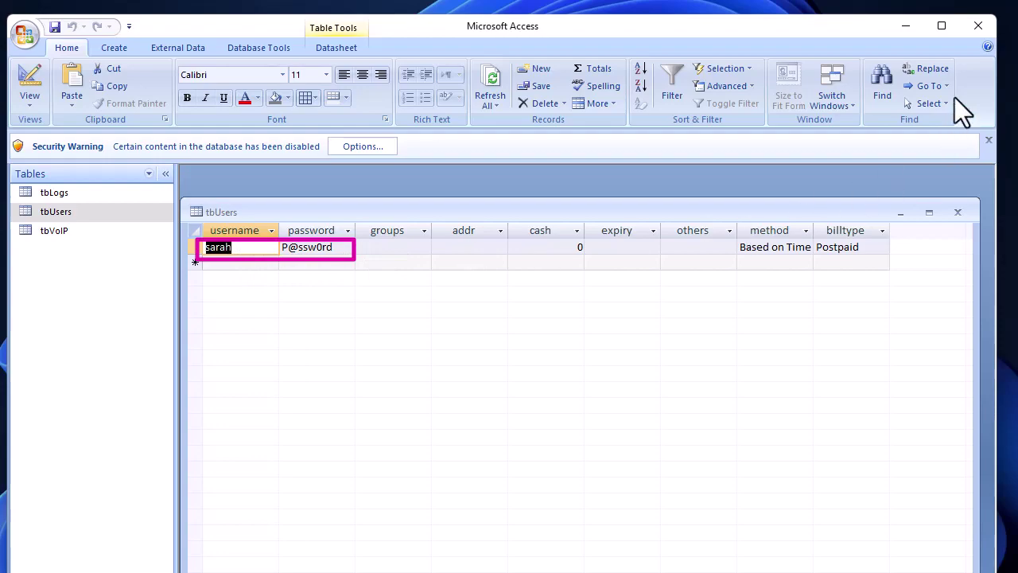
Close Access and bring the WinRadius log window back to the front.
left_click(978, 25)
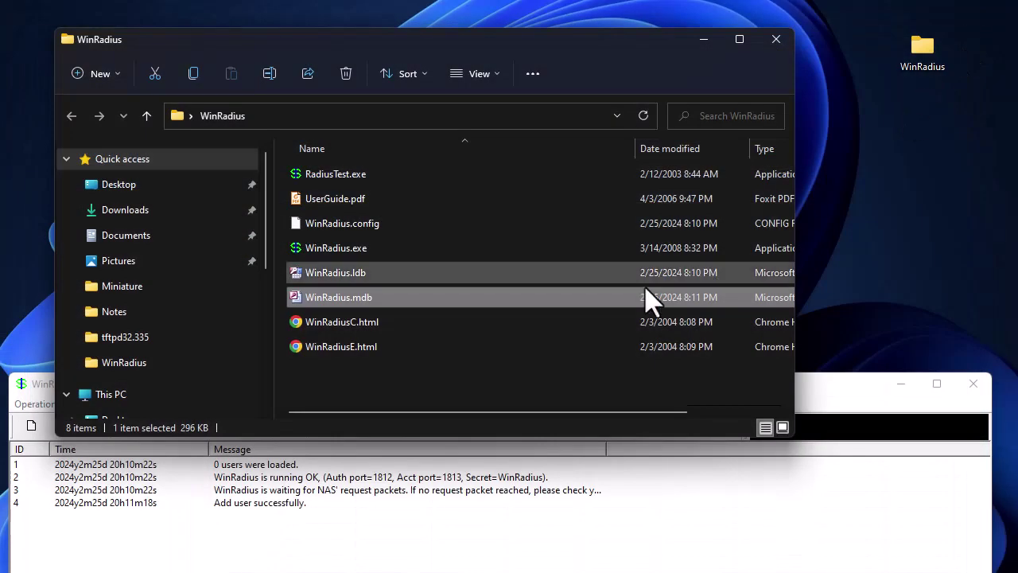
left_click(857, 414)
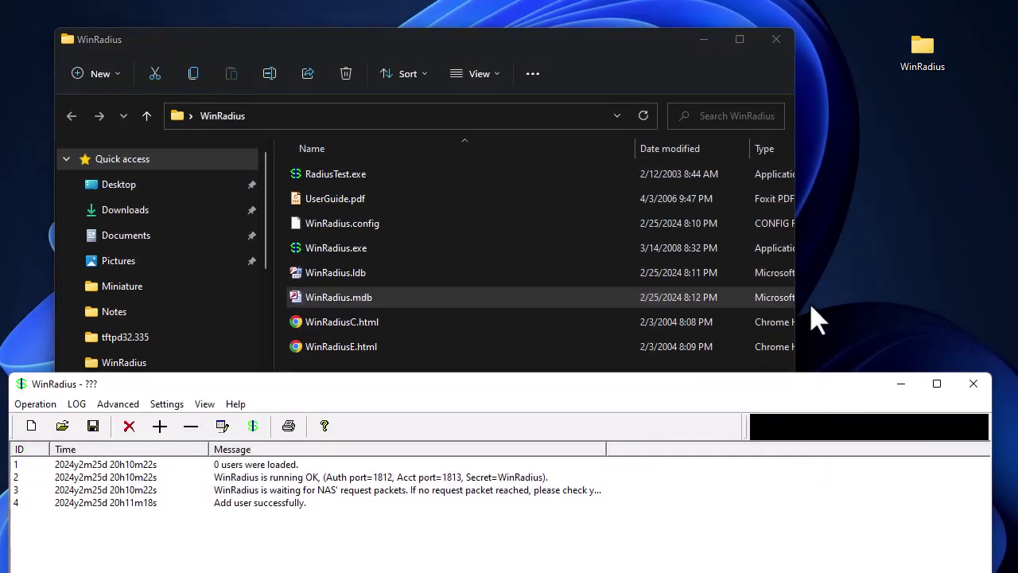
left_click_drag(788, 388, 790, 63)
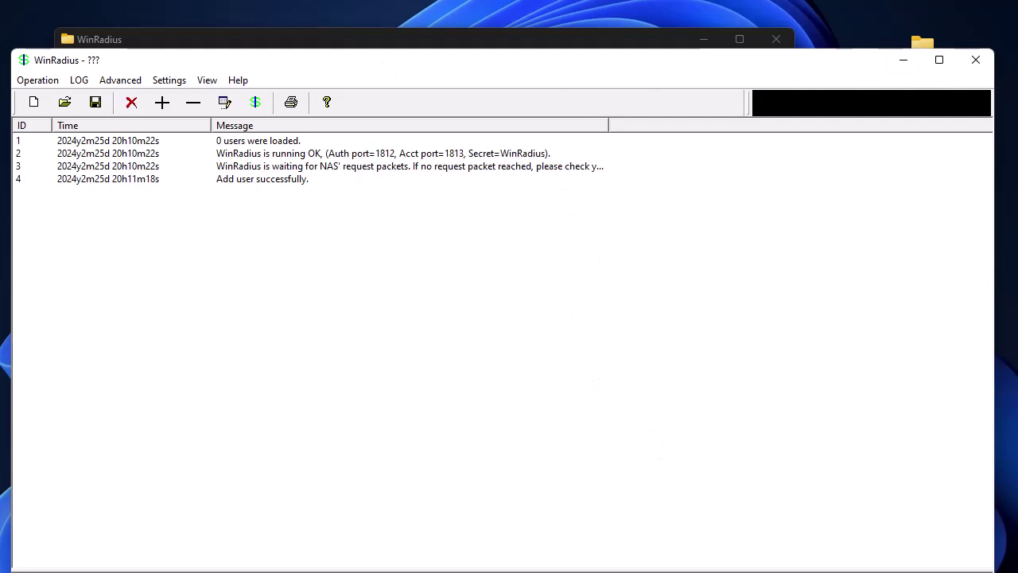
Launch RadiusTest.exe from the WinRadius folder, keeping the server log visible.
left_click_drag(272, 66, 266, 421)
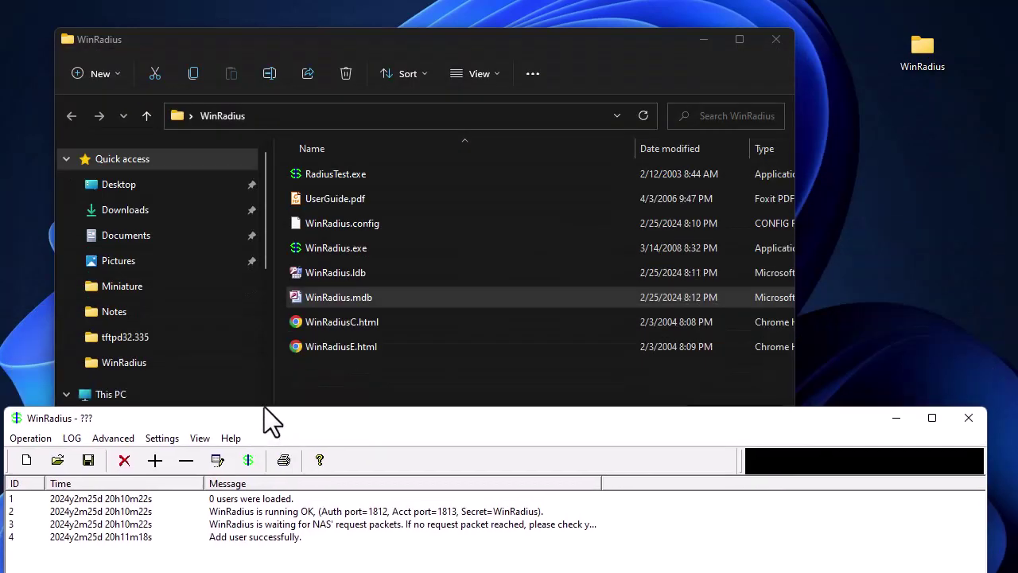
double_click(338, 187)
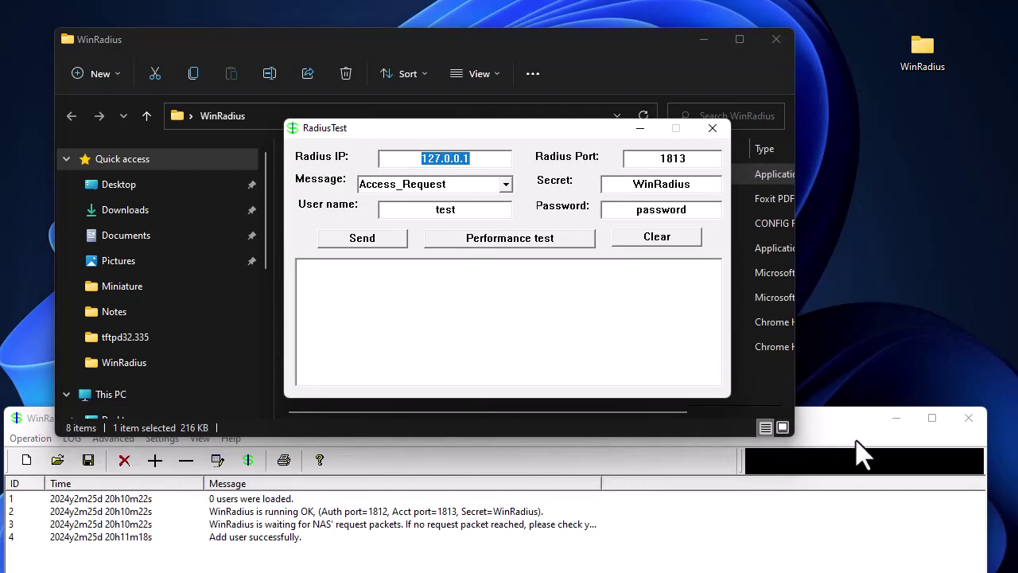
left_click_drag(859, 422, 856, 376)
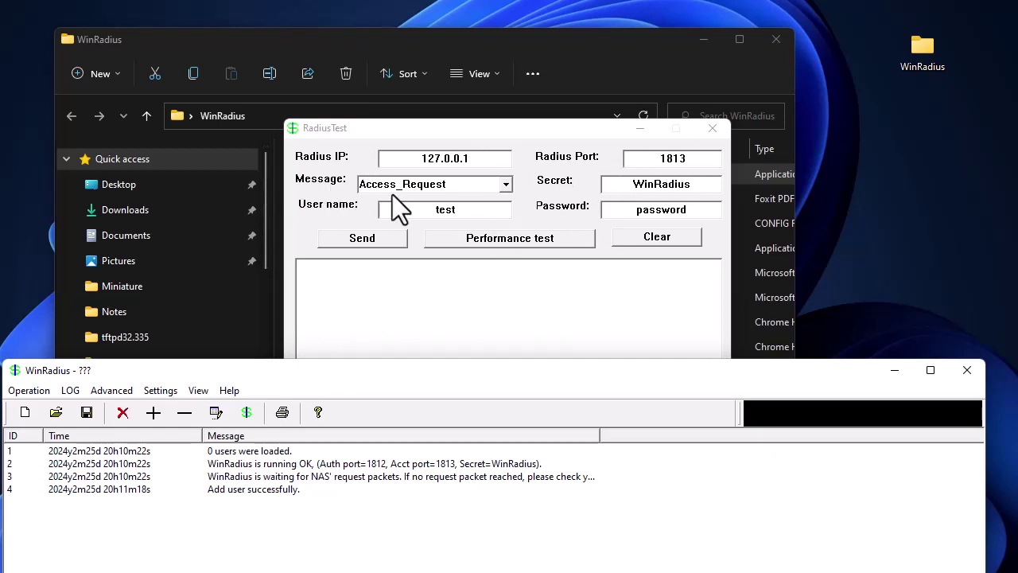
Send an Access_Request with the test user's name and password to the local server.
left_click(505, 184)
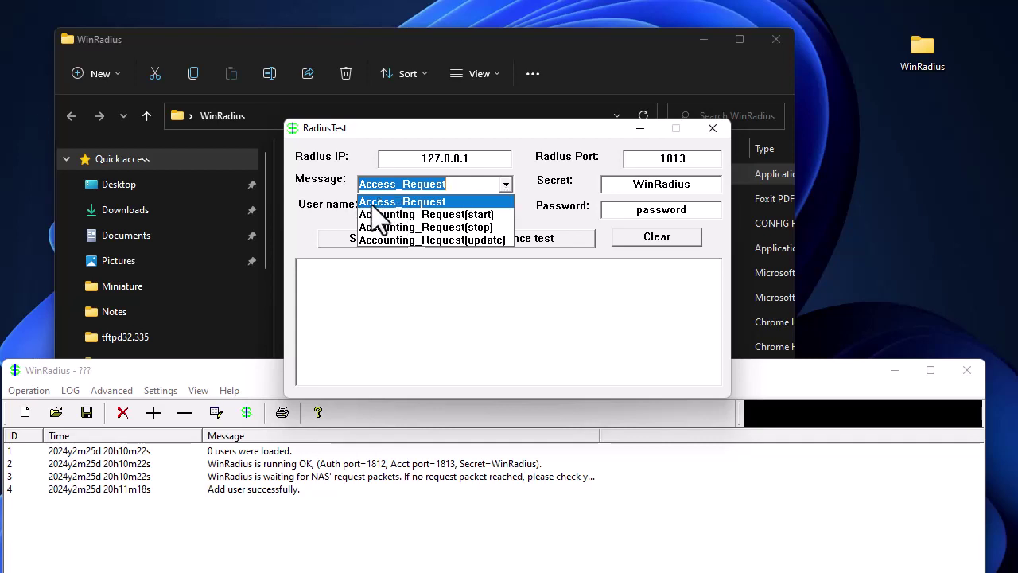
left_click(507, 201)
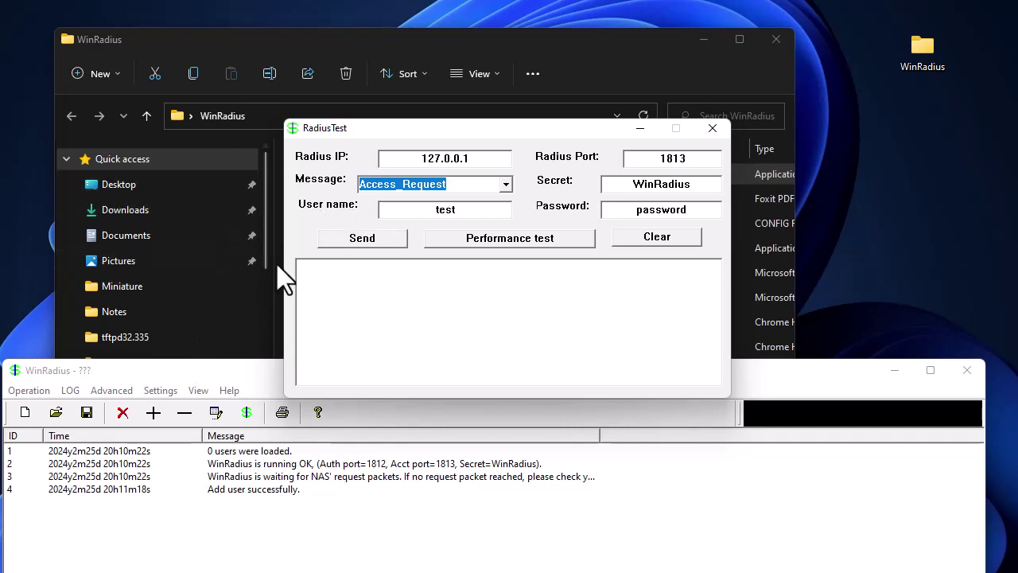
key("Tab")
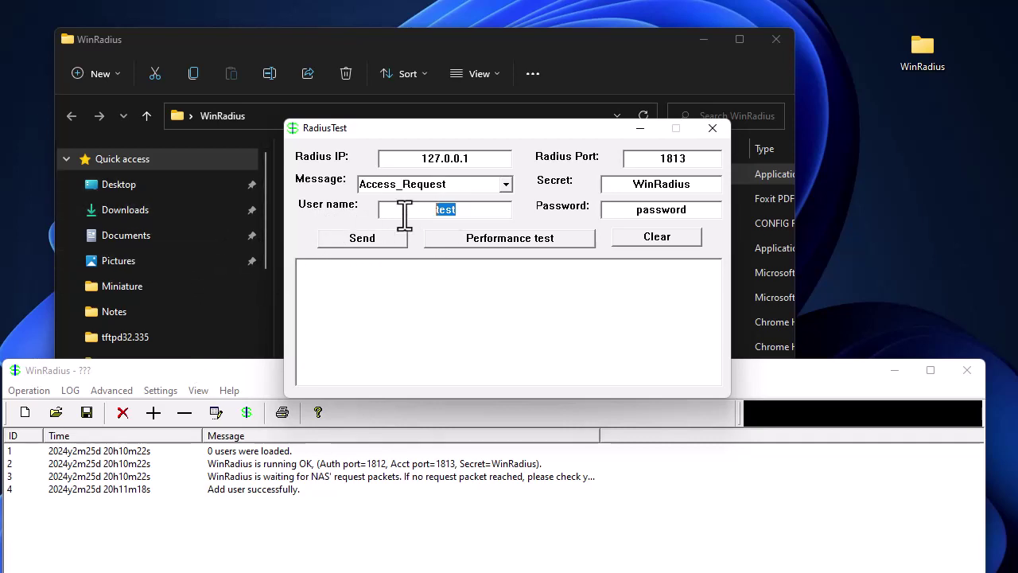
type("sarah")
left_click_drag(709, 212, 585, 222)
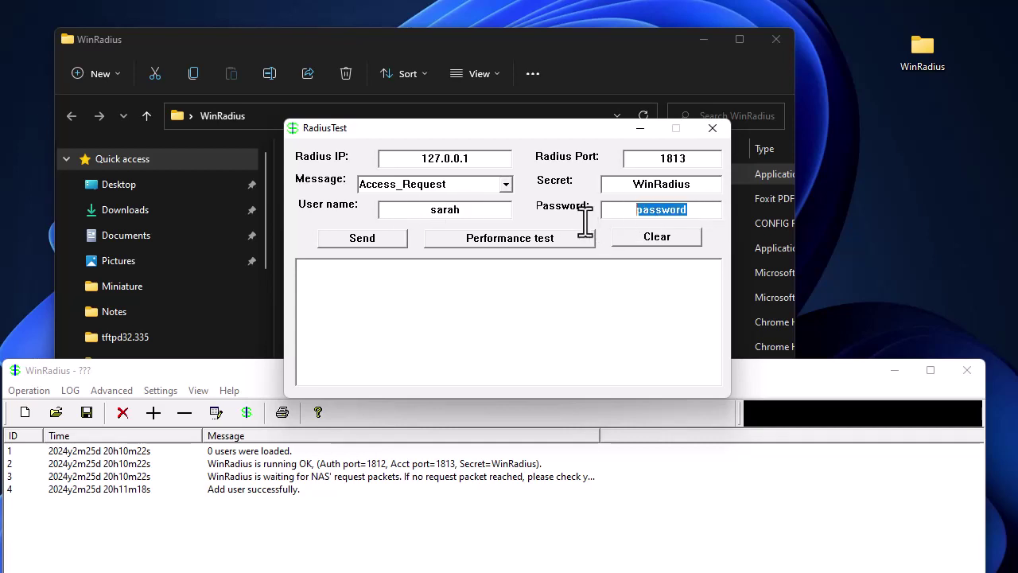
type("P@ssw")
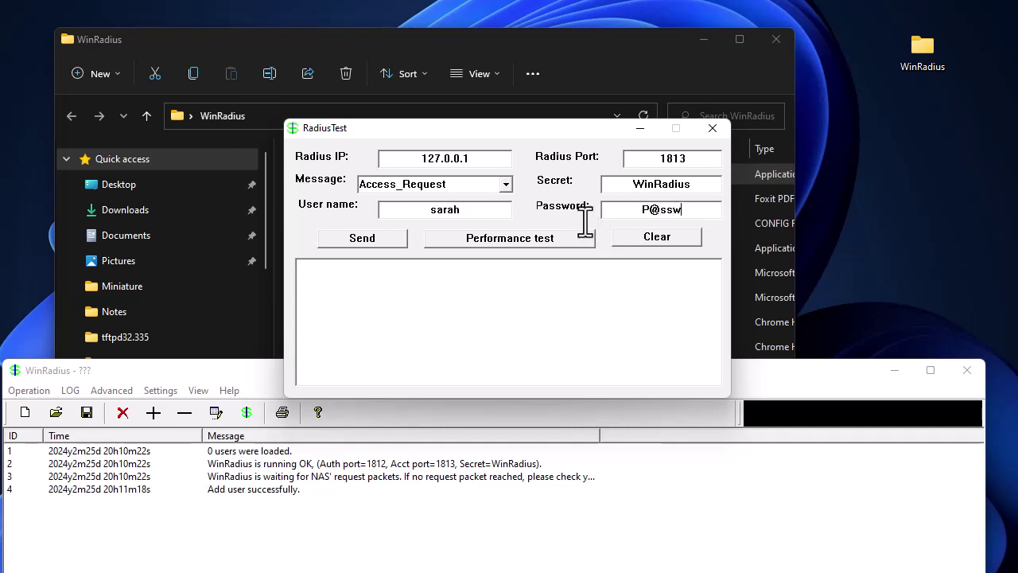
type("0rd")
left_click(365, 238)
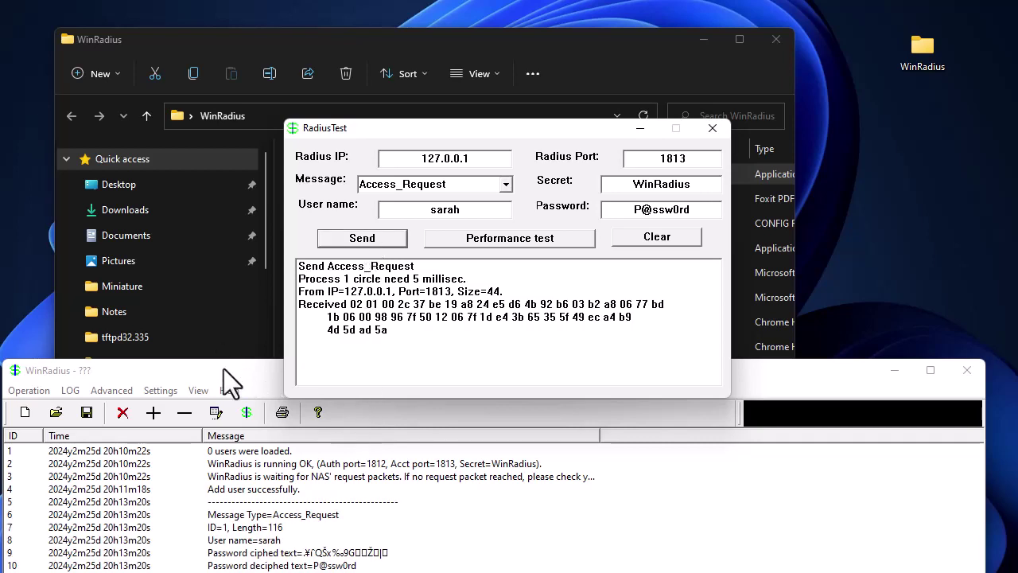
Review the user's successful authentication entry, then clear the WinRadius log via LOG > Clear.
left_click_drag(223, 368, 262, 114)
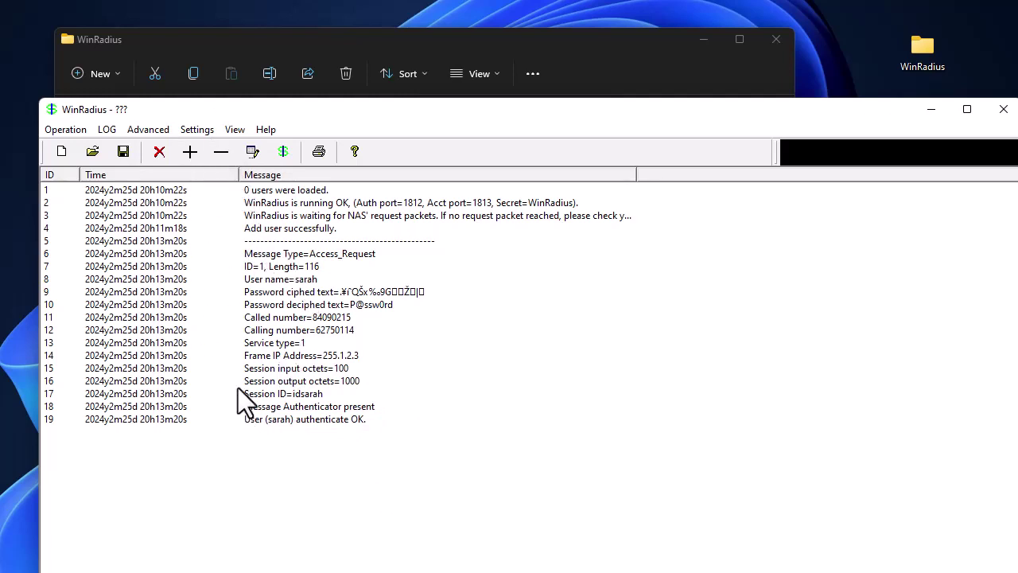
left_click(107, 129)
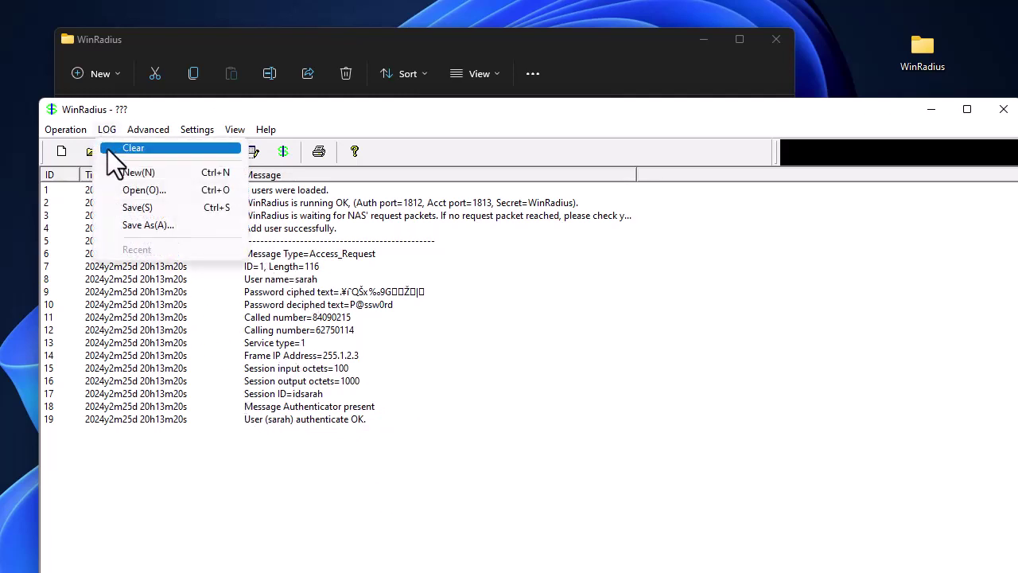
left_click(132, 148)
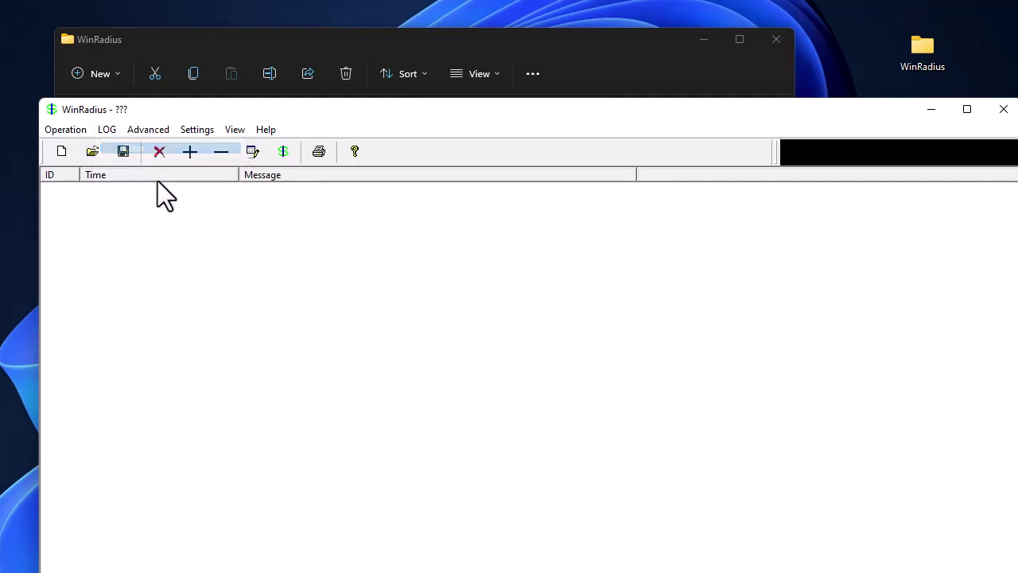
left_click(233, 131)
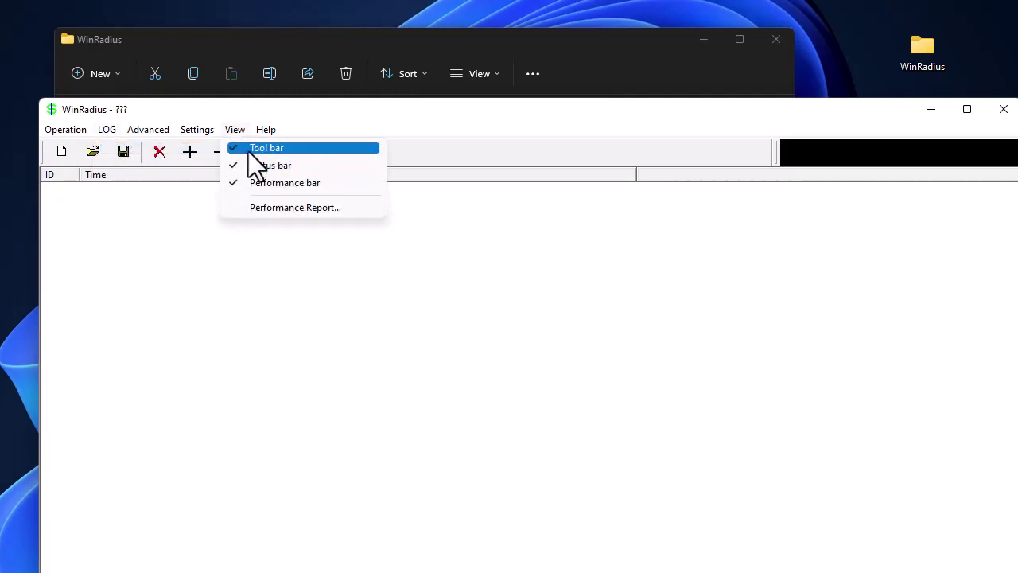
mouse_move(176, 122)
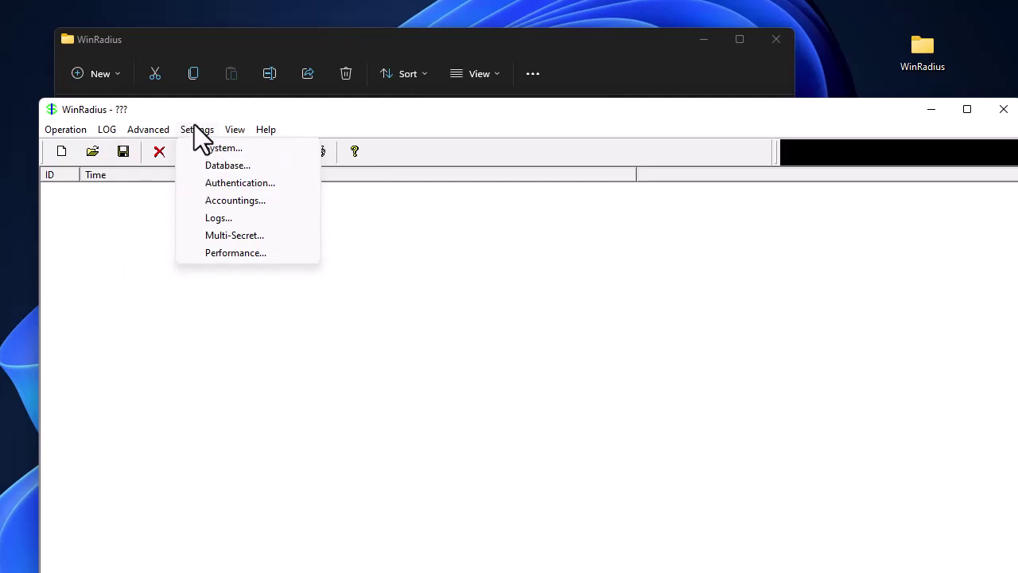
left_click(478, 428)
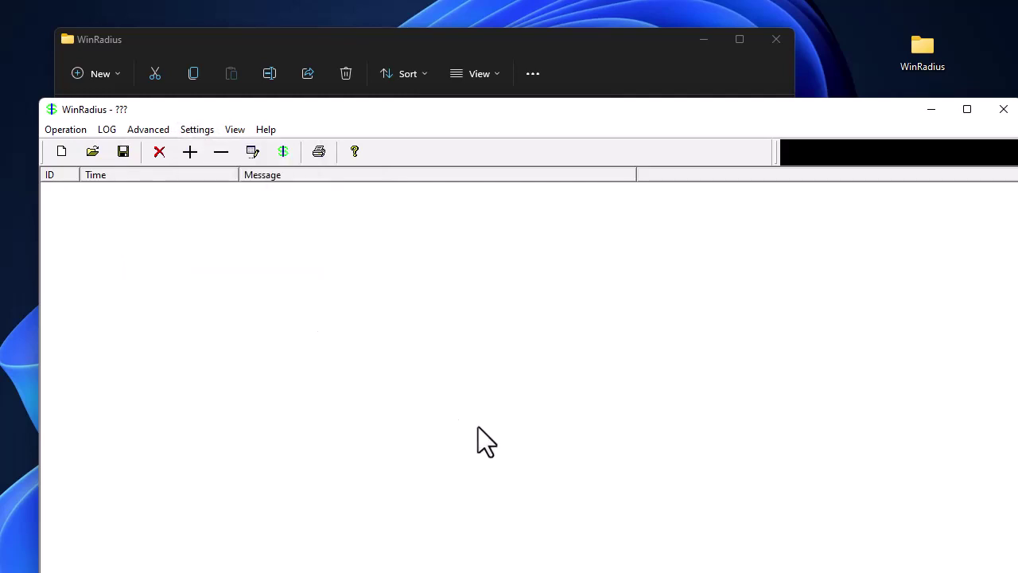
left_click_drag(434, 113, 414, 101)
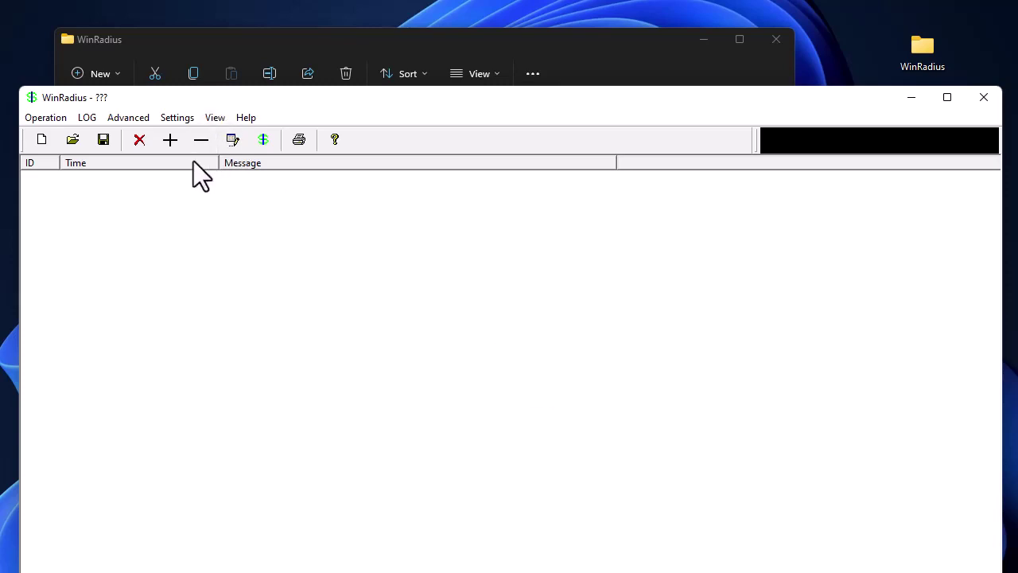
left_click(178, 119)
Confirm the NAS secret and ports 1812/1813 in Settings > System and apply them.
left_click(190, 137)
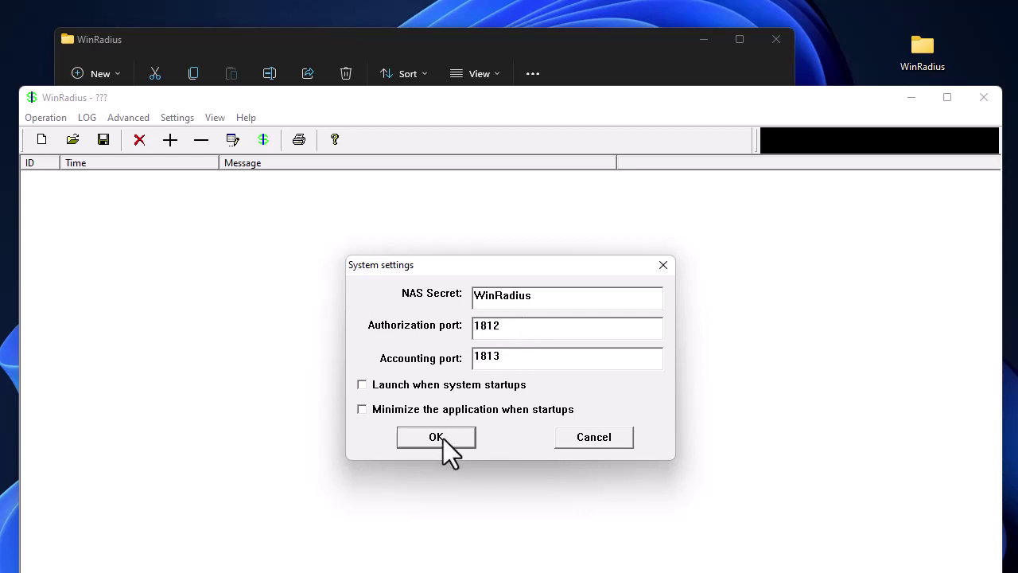
left_click(436, 437)
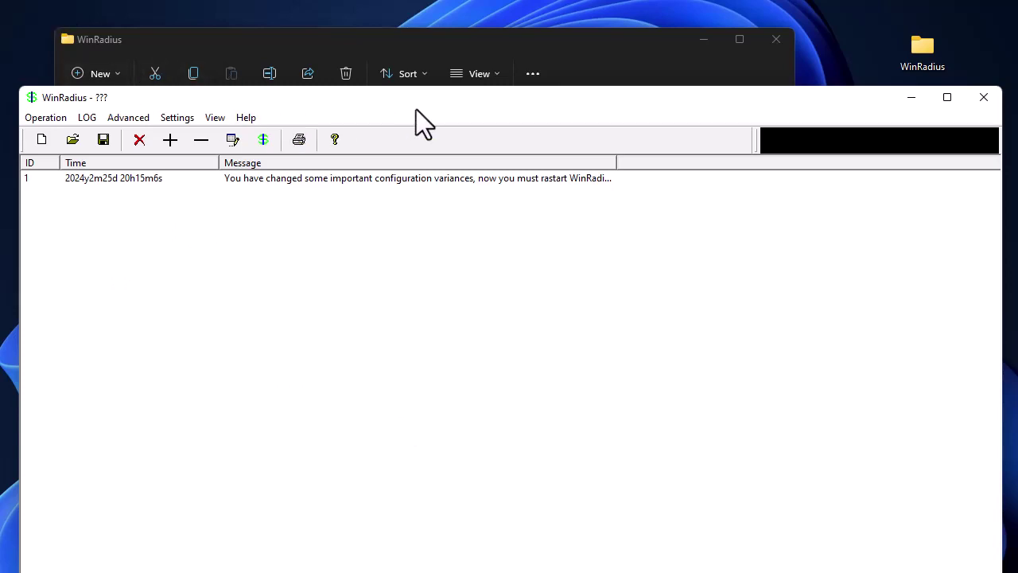
left_click_drag(417, 108, 411, 51)
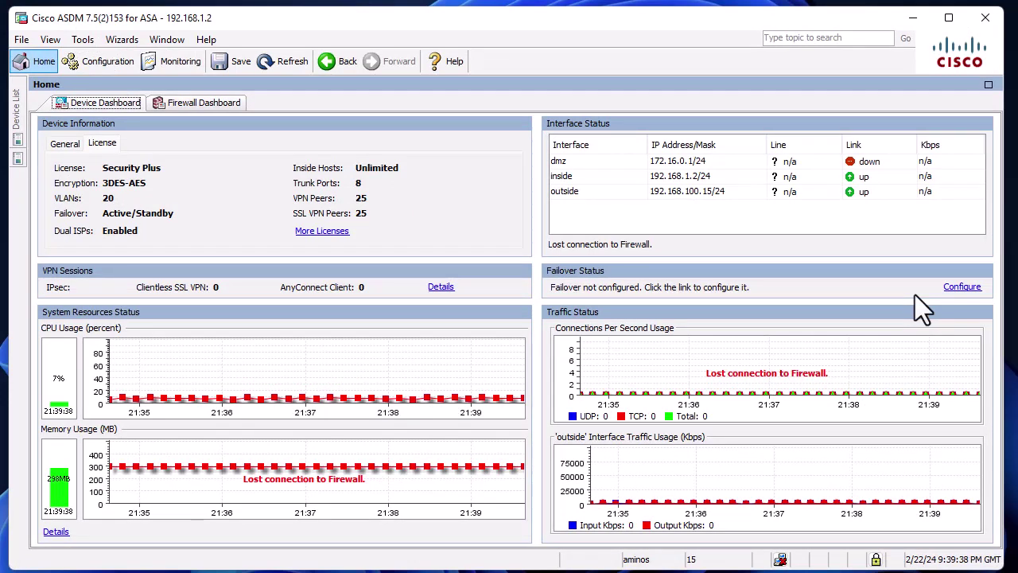
Go to Configuration > Device Management > Users/AAA > AAA Server Groups in ASDM.
left_click(92, 65)
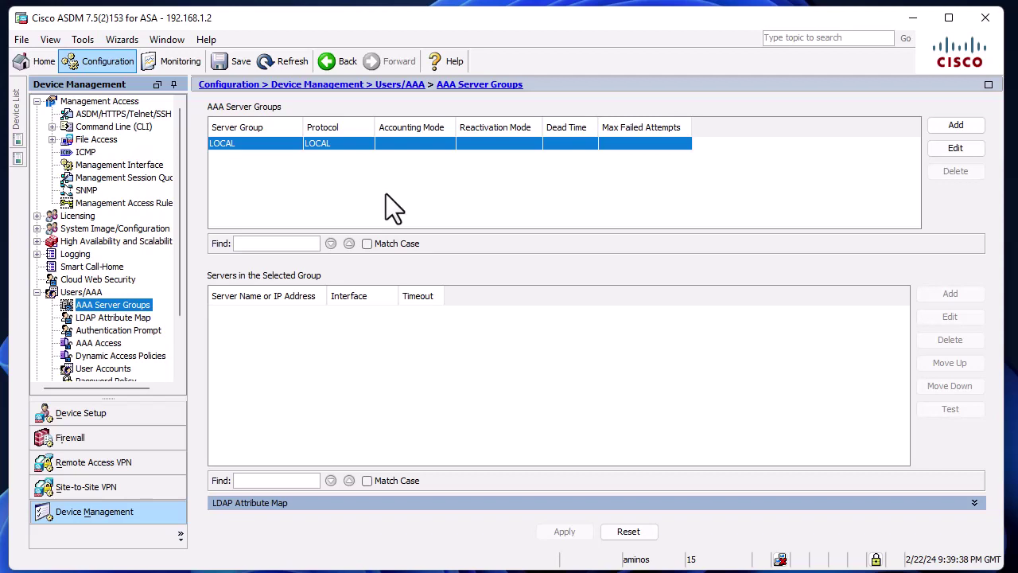
Create the WinRadius AAA server group with RADIUS as its protocol.
left_click(947, 127)
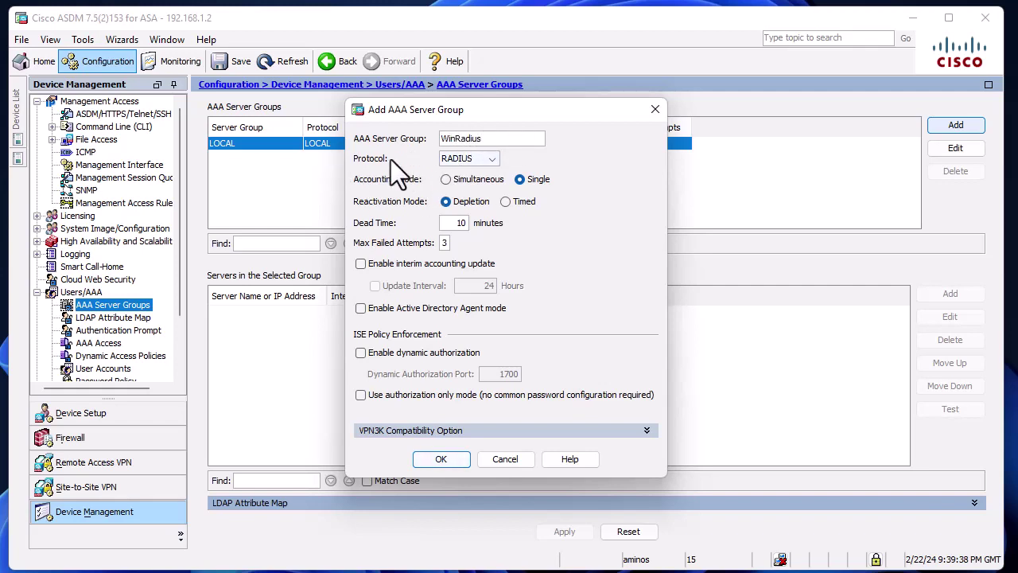
left_click(491, 159)
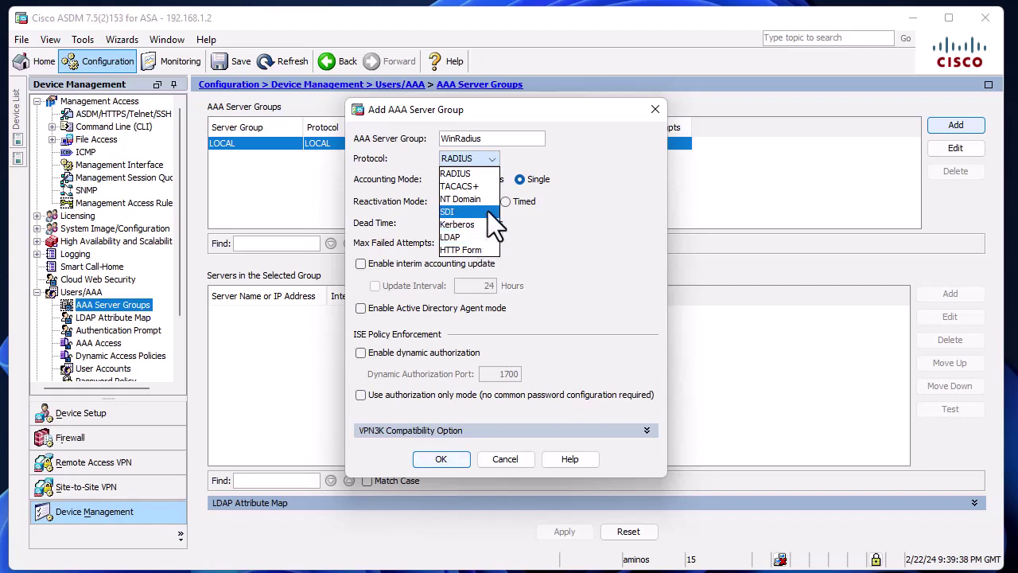
left_click(569, 167)
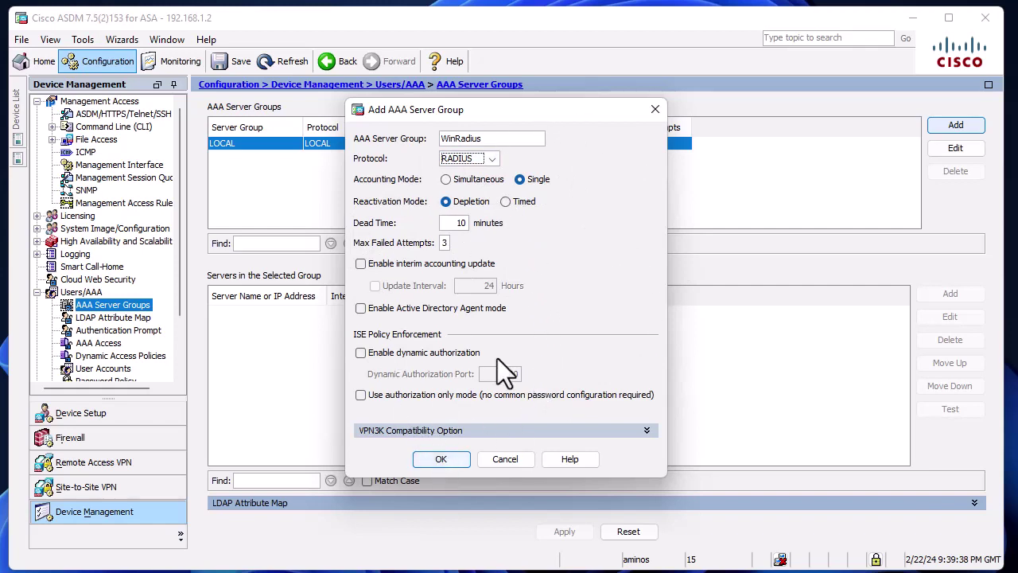
left_click(436, 461)
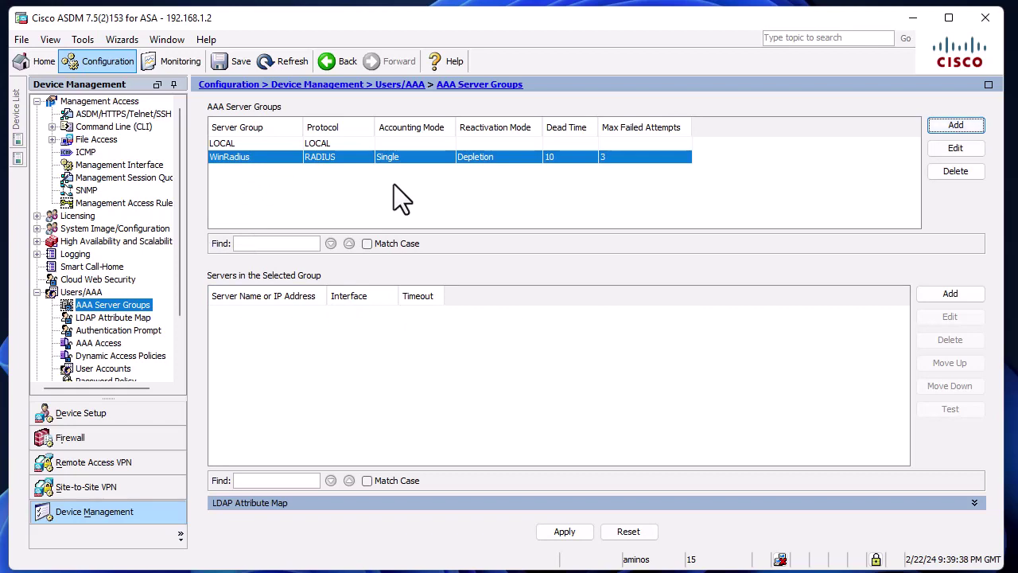
Add a server to the WinRadius group on the inside interface.
left_click(945, 291)
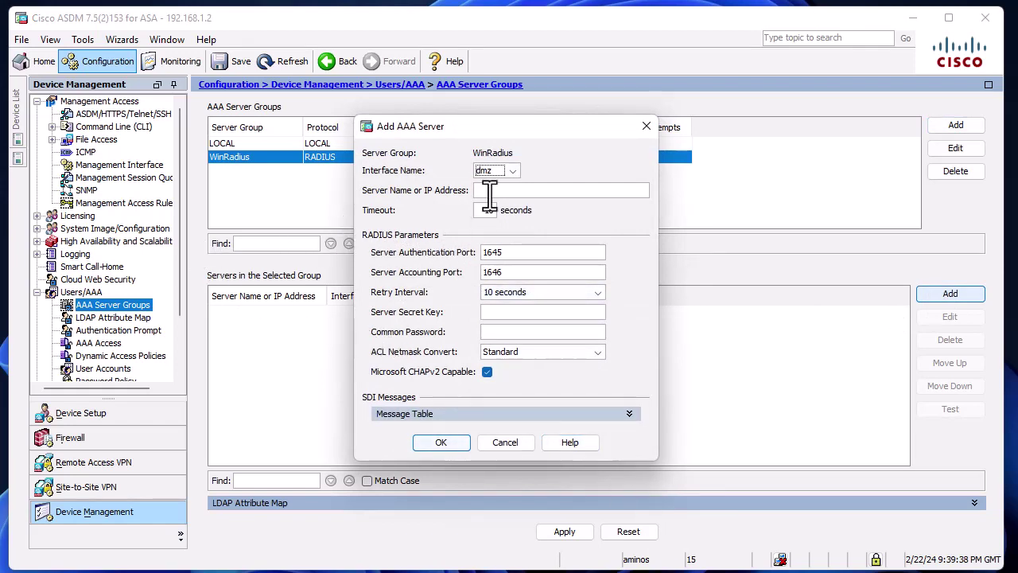
left_click(514, 172)
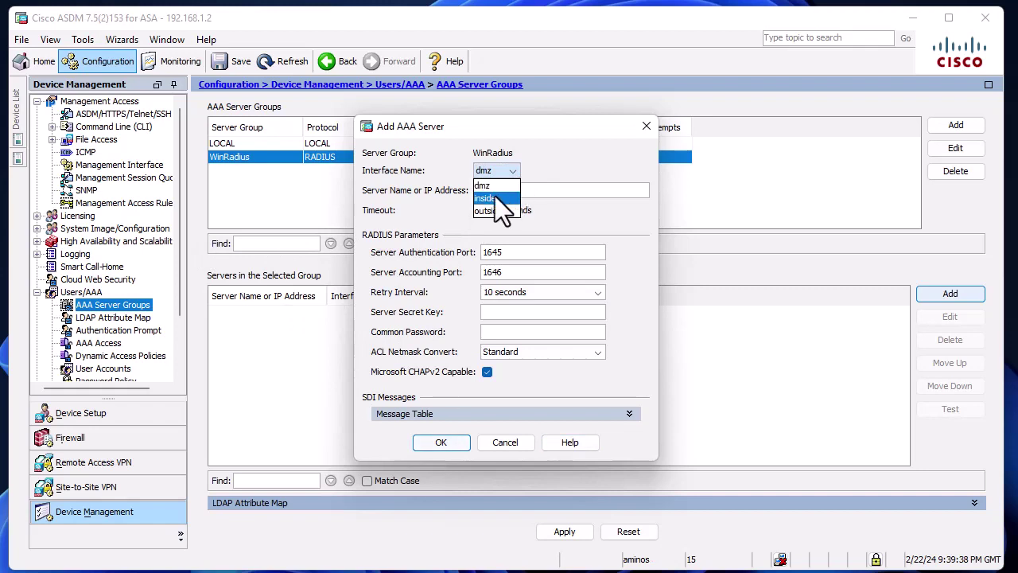
left_click(492, 198)
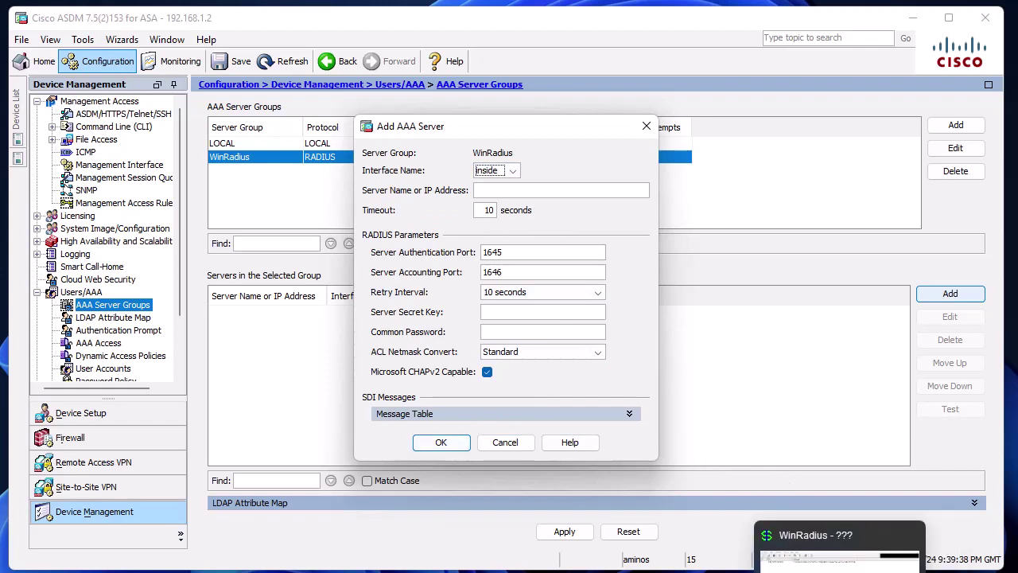
Enter server address 192.168.1.15, then bring RadiusTest forward to recheck the ports.
left_click(874, 549)
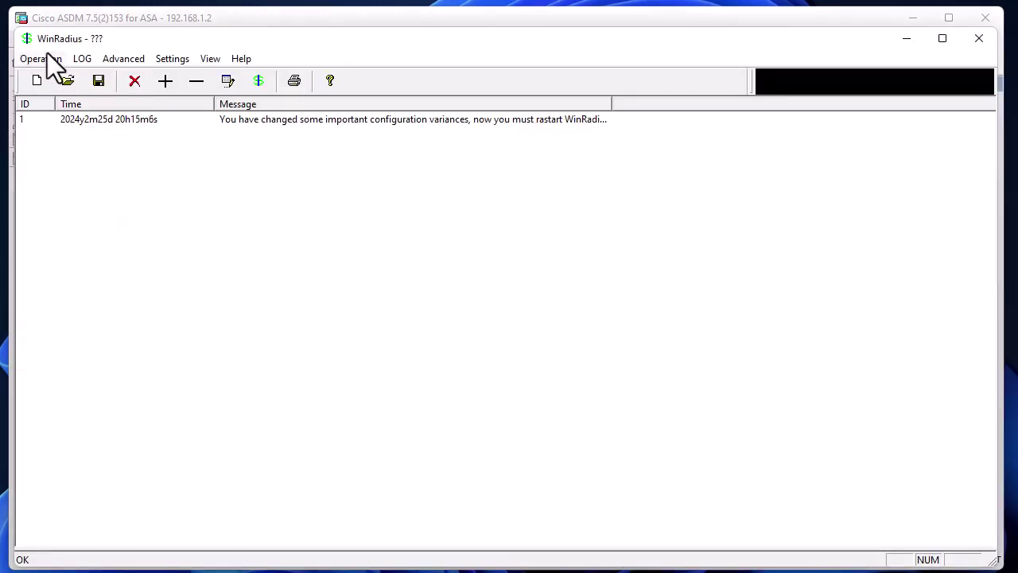
left_click(905, 38)
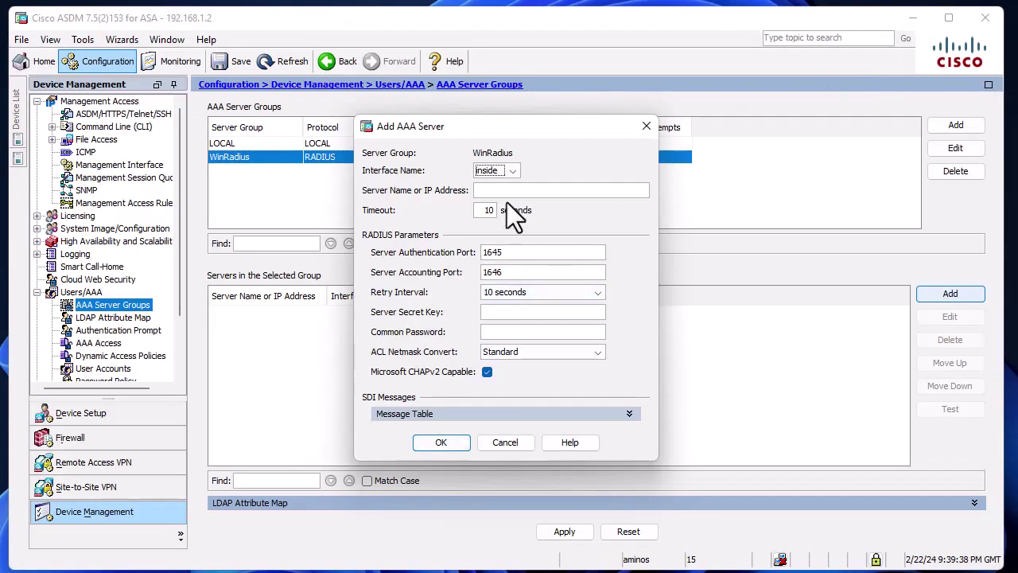
left_click(513, 190)
type("192.168.1.15")
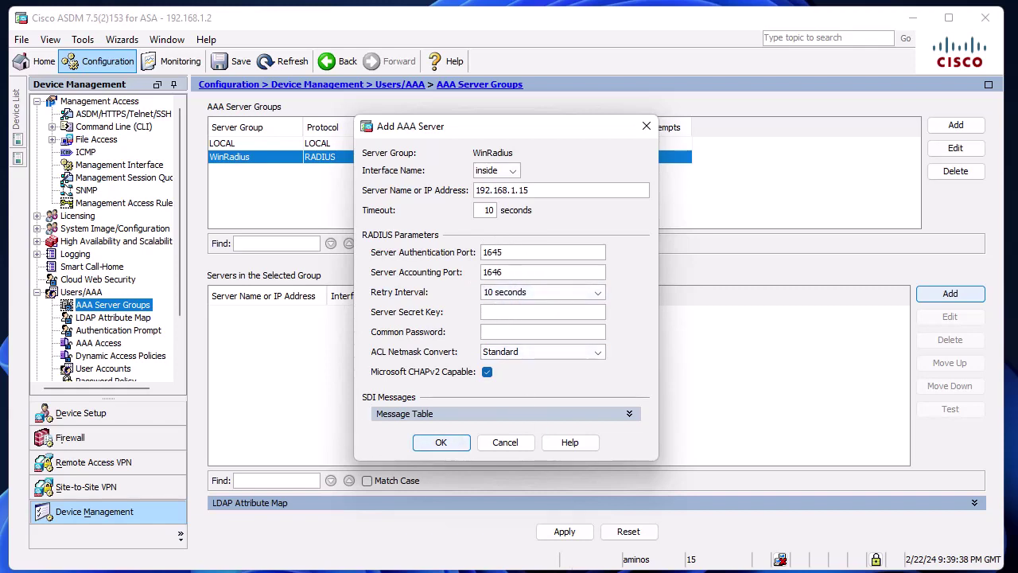
key("alt+Tab")
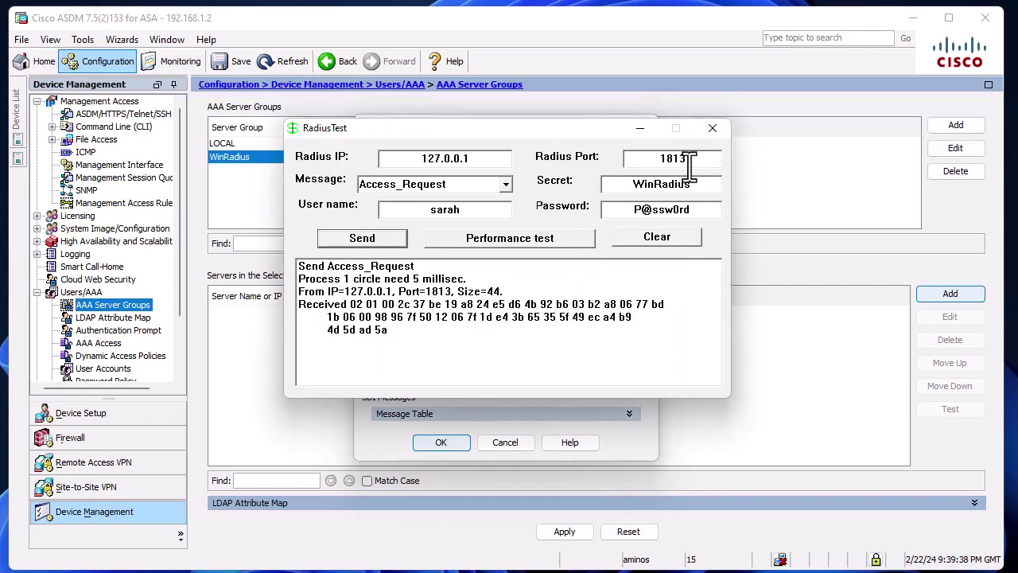
Close RadiusTest and review the secret and ports in WinRadius system settings.
left_click(712, 130)
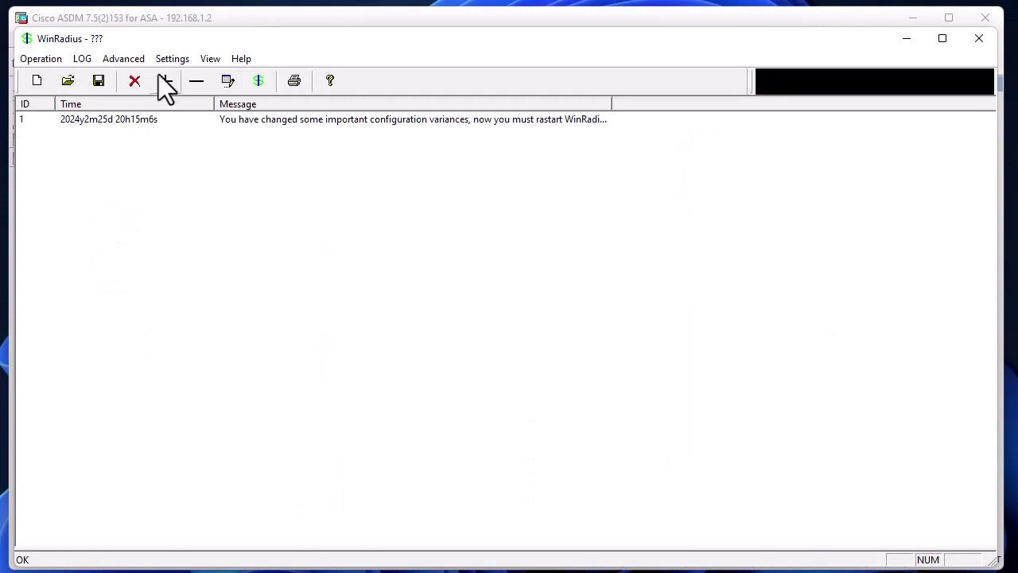
left_click(172, 59)
left_click(175, 75)
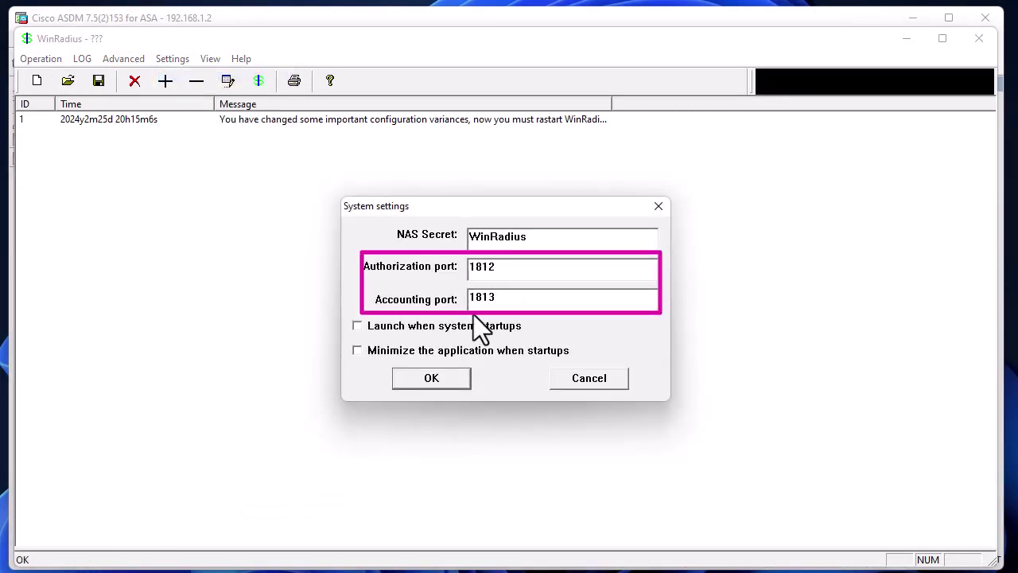
left_click(590, 377)
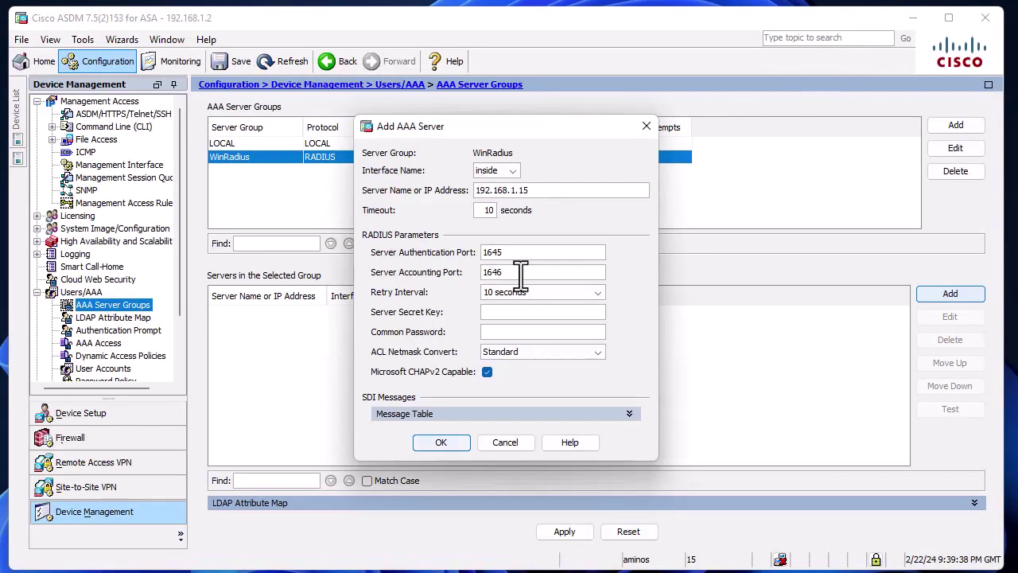
Set authentication port 1812, accounting port 1813, and enter the server secret key.
double_click(493, 252)
type("1")
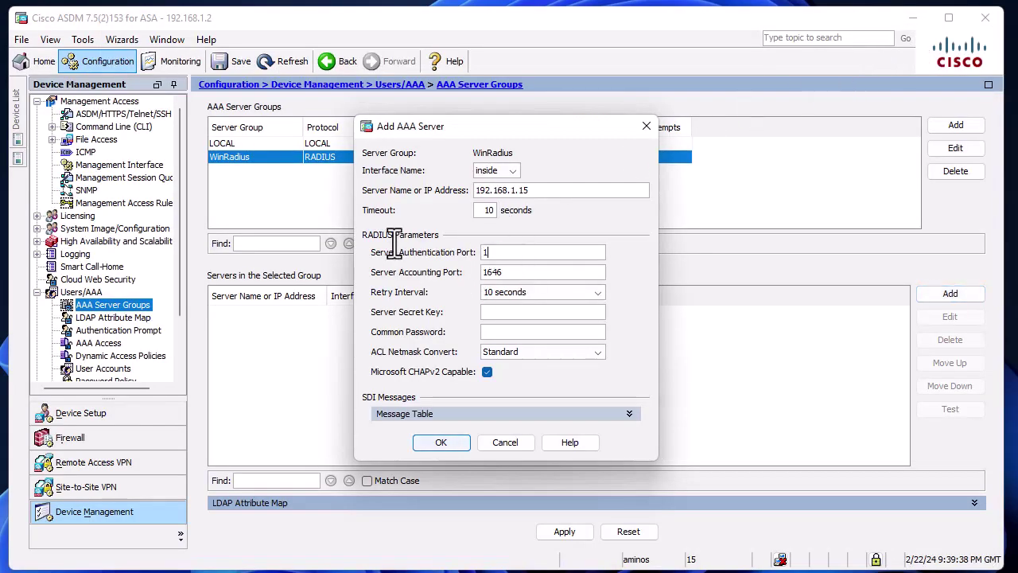
type("812")
double_click(529, 272)
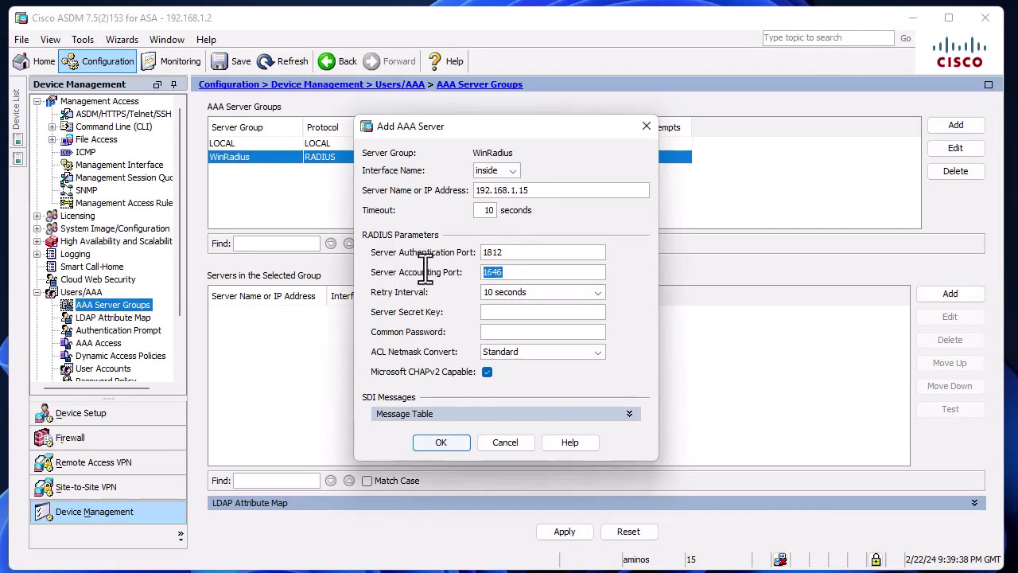
type("1813")
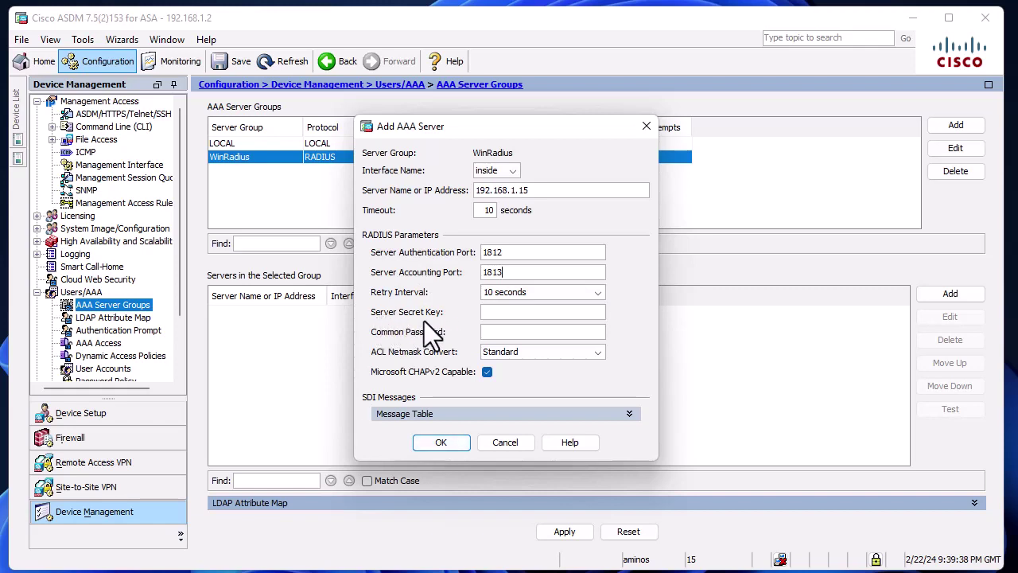
left_click(495, 315)
type("ciscocisco")
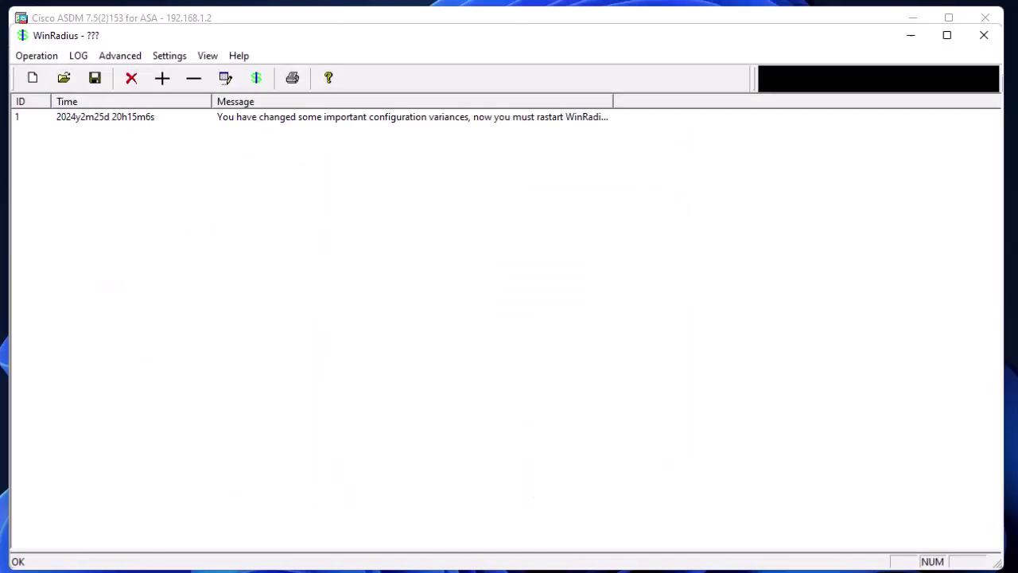
Recheck the NAS Secret in WinRadius system settings, then minimize WinRadius.
left_click(181, 60)
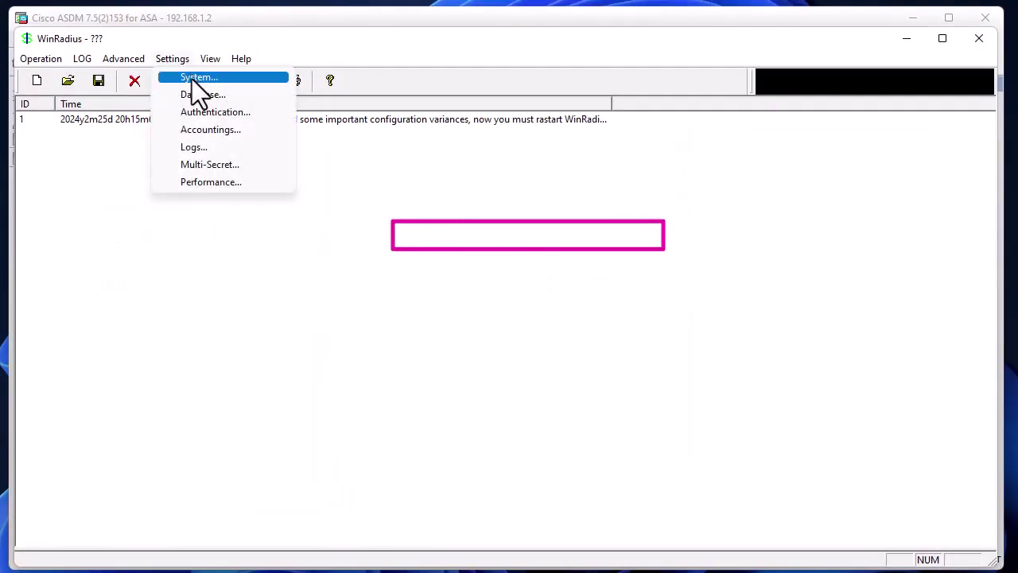
left_click(191, 79)
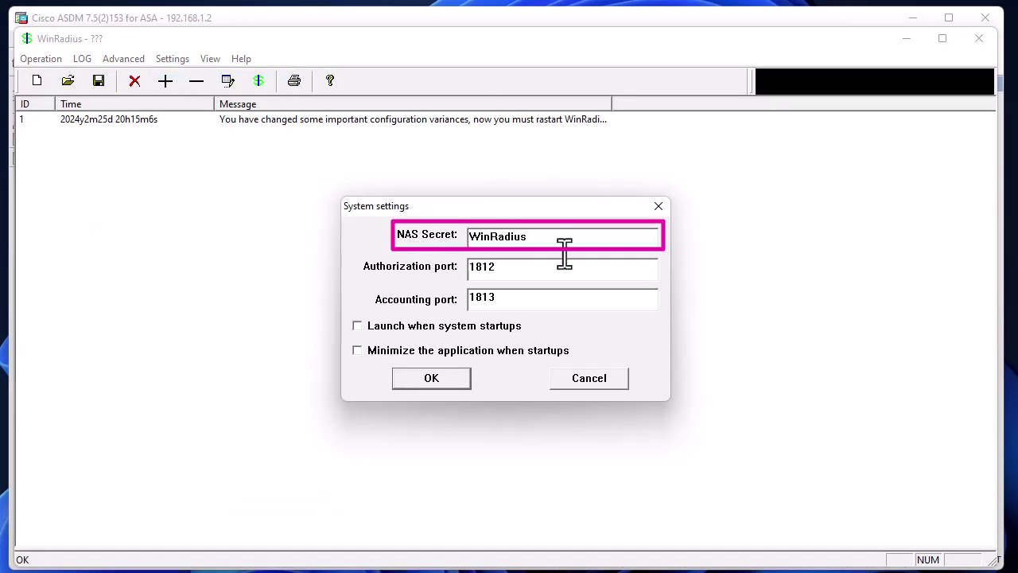
left_click(603, 384)
left_click(907, 39)
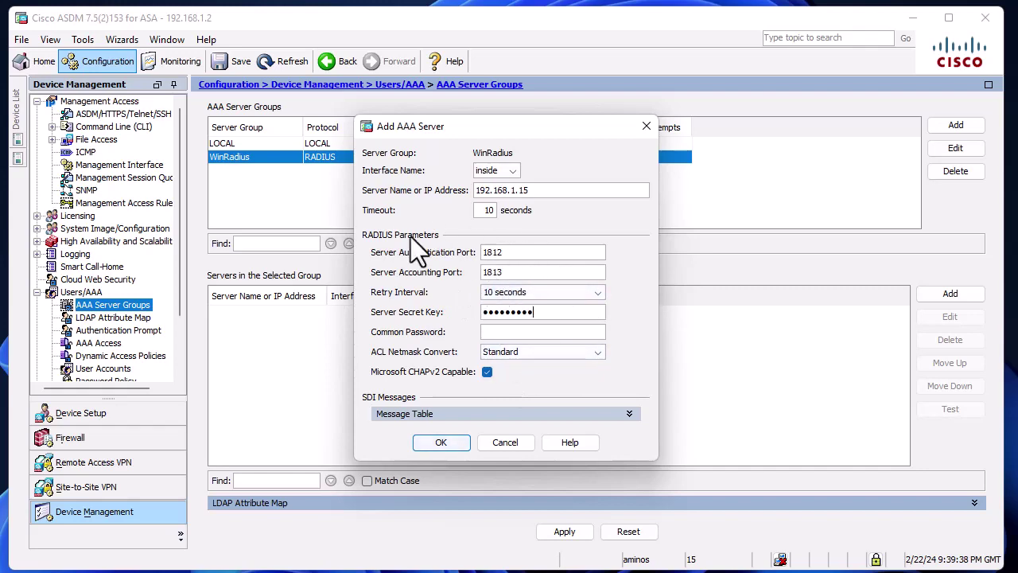
Add server 192.168.1.15 and send the aaa-server commands to the ASA.
left_click(440, 442)
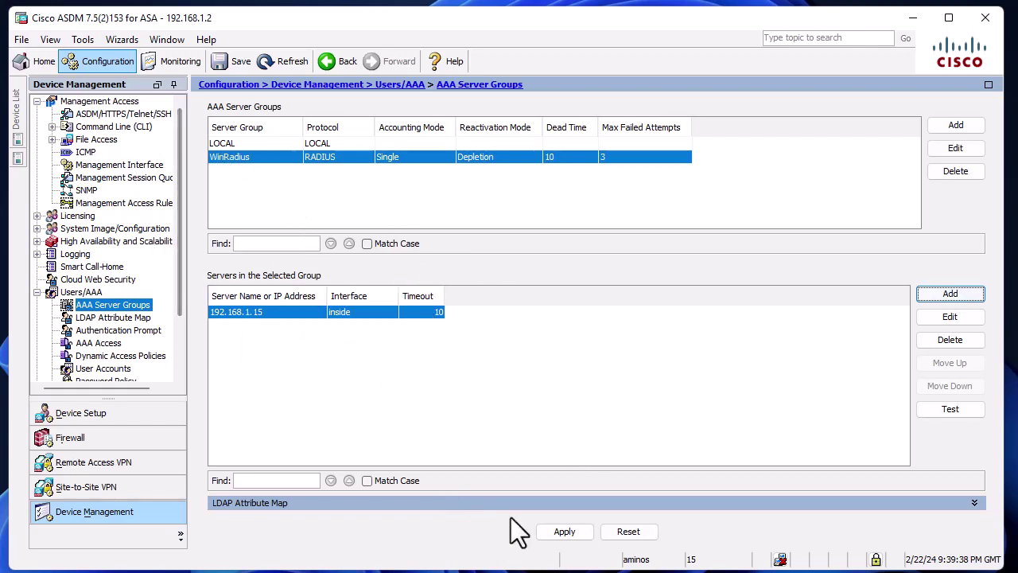
left_click(567, 530)
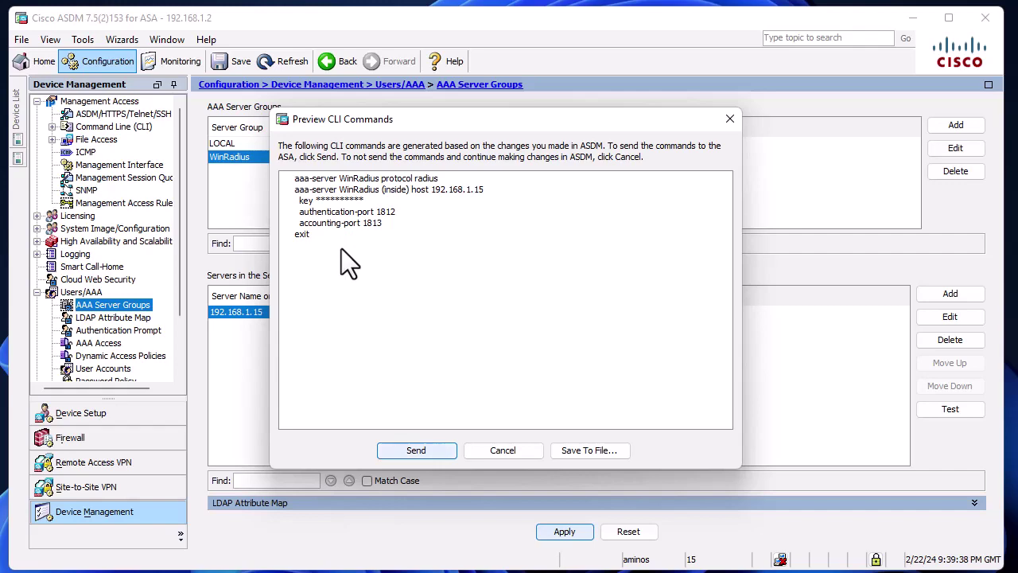
left_click(416, 450)
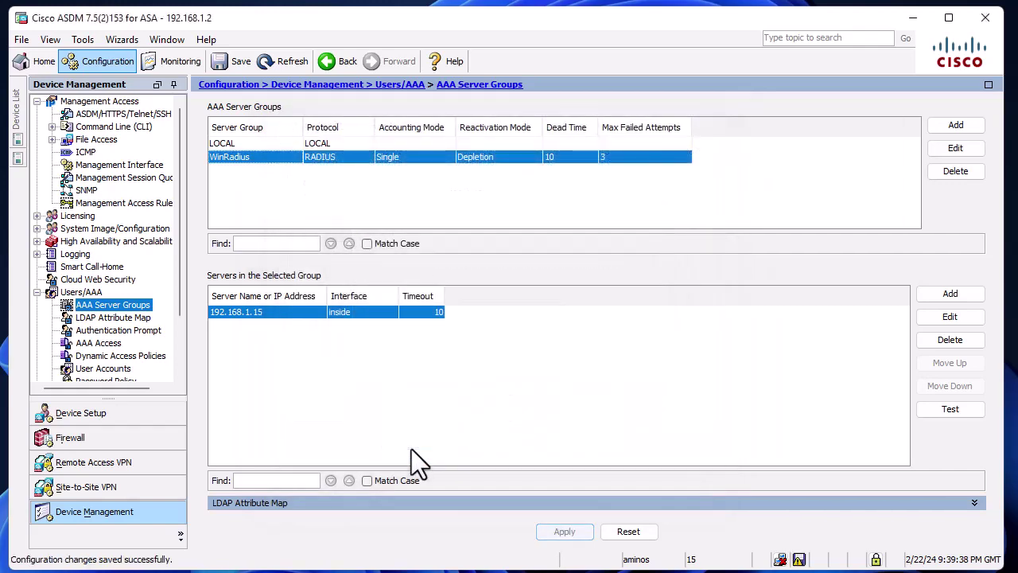
Save the running configuration to flash with write mem, then minimize ASDM.
left_click(218, 65)
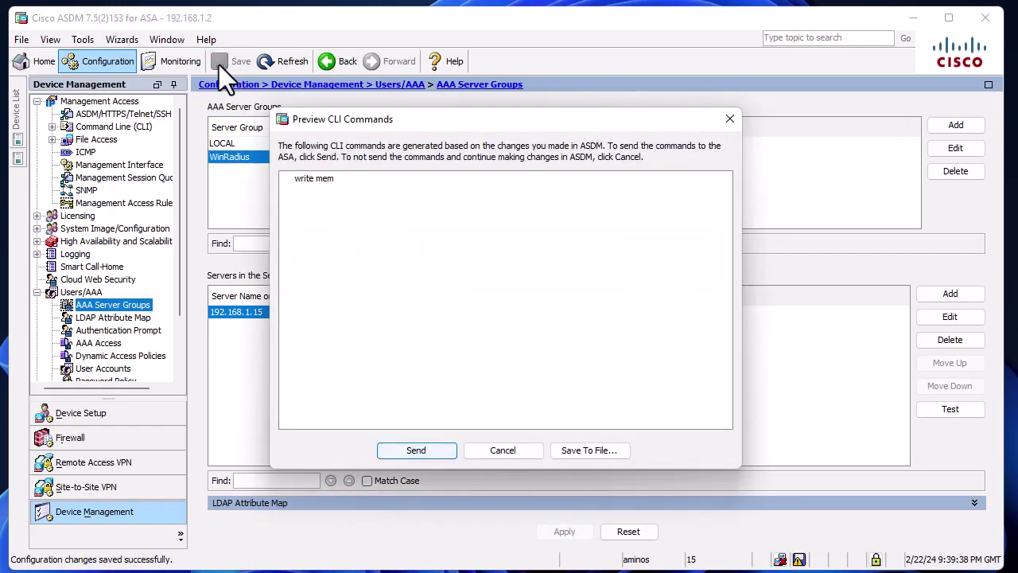
left_click(428, 450)
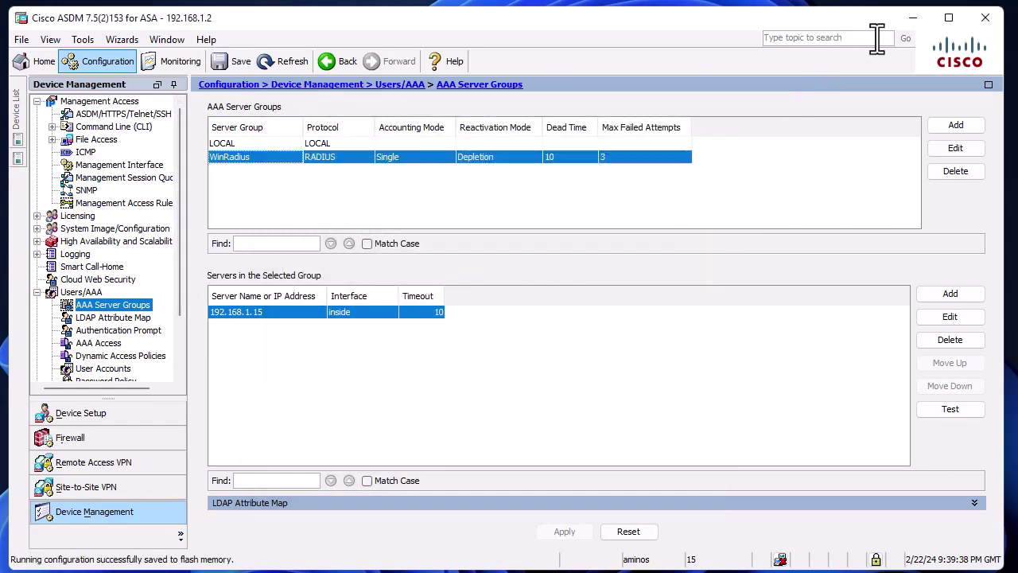
left_click(913, 18)
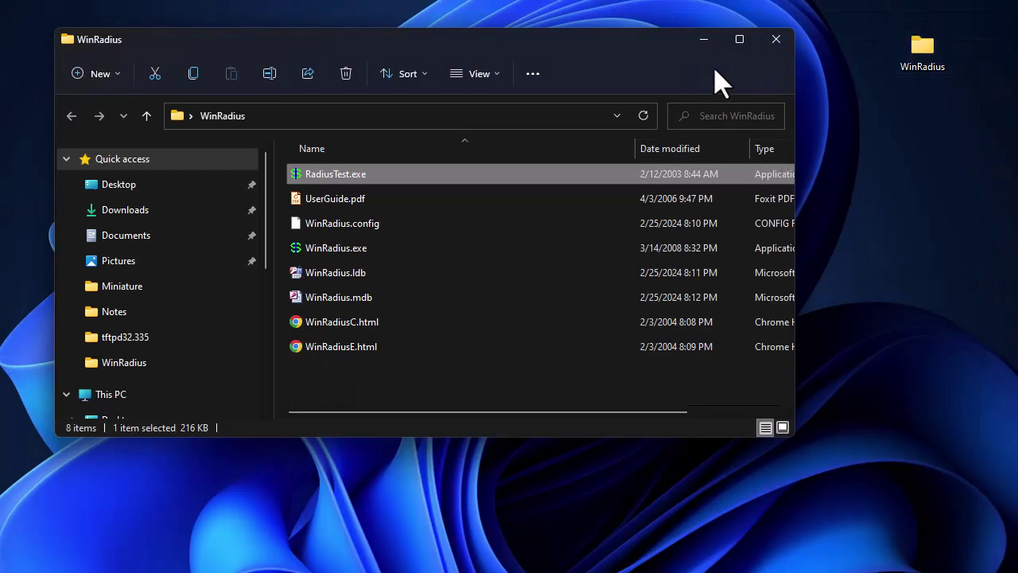
Clear the WinRadius log via LOG > Clear and nudge the window upward.
left_click(705, 40)
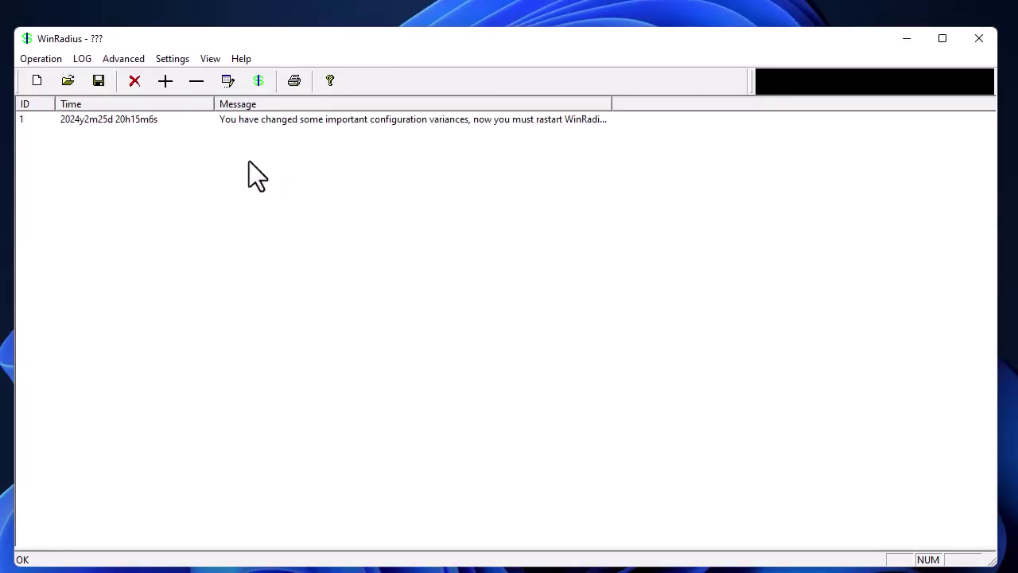
left_click(83, 59)
left_click(102, 76)
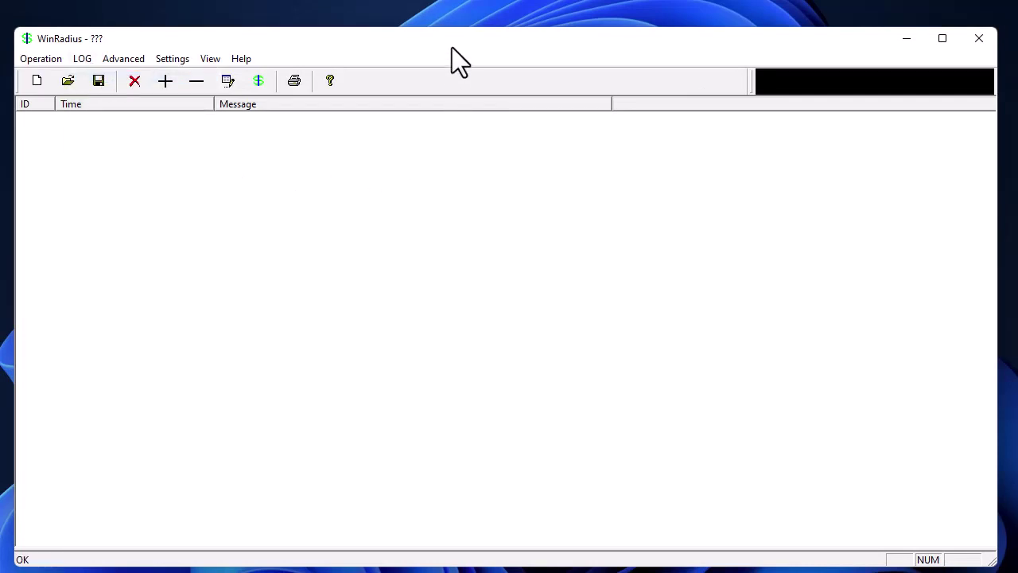
left_click_drag(452, 47, 449, 33)
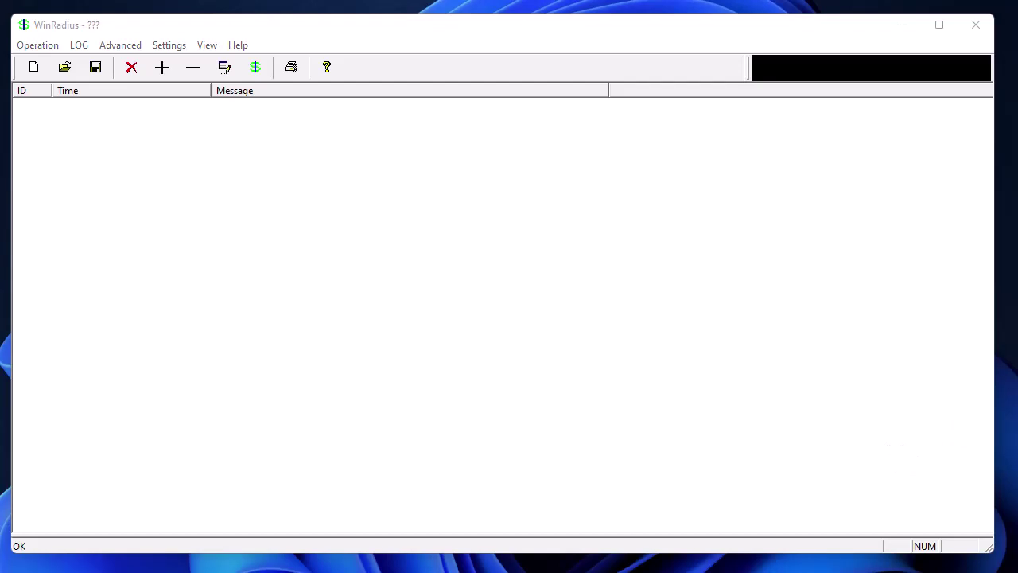
Open a PuTTY SSH connection to 192.168.1.2 and accept the ASA's host key.
left_click_drag(432, 102, 365, 175)
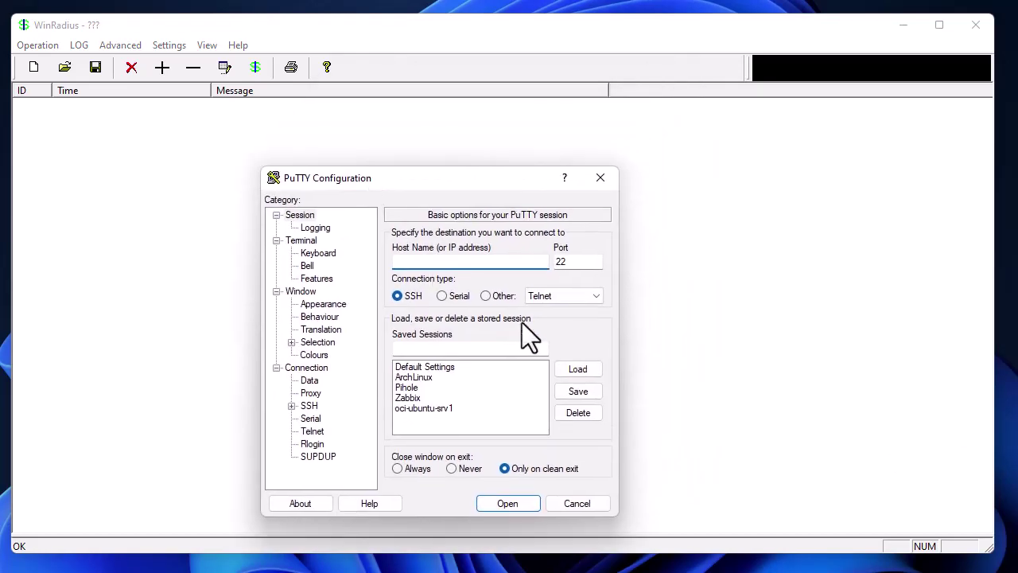
type("192.168.1.2")
left_click(504, 504)
left_click(567, 333)
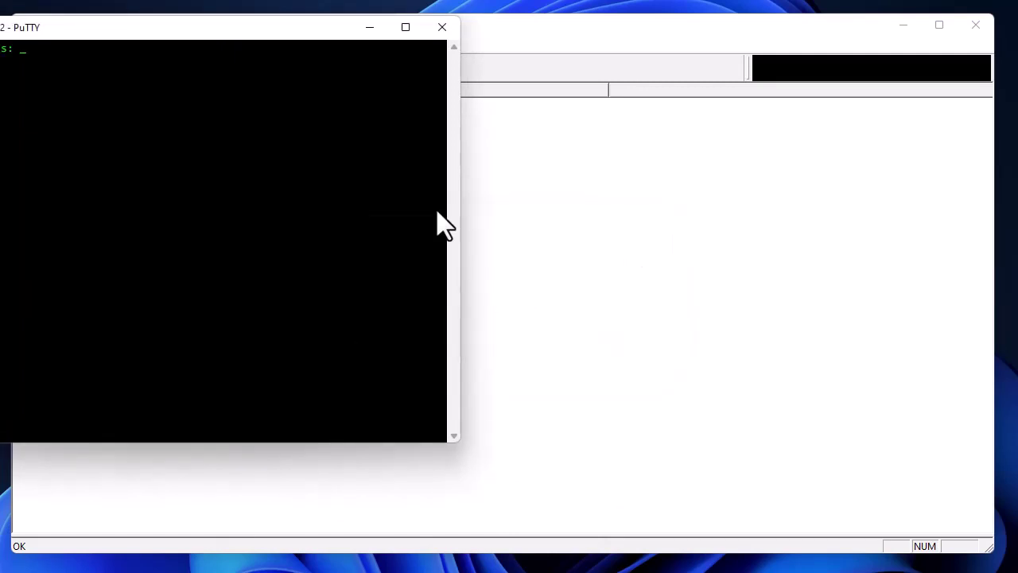
Resize the terminal and submit the RADIUS test user's username at the login prompt.
left_click_drag(236, 37, 345, 175)
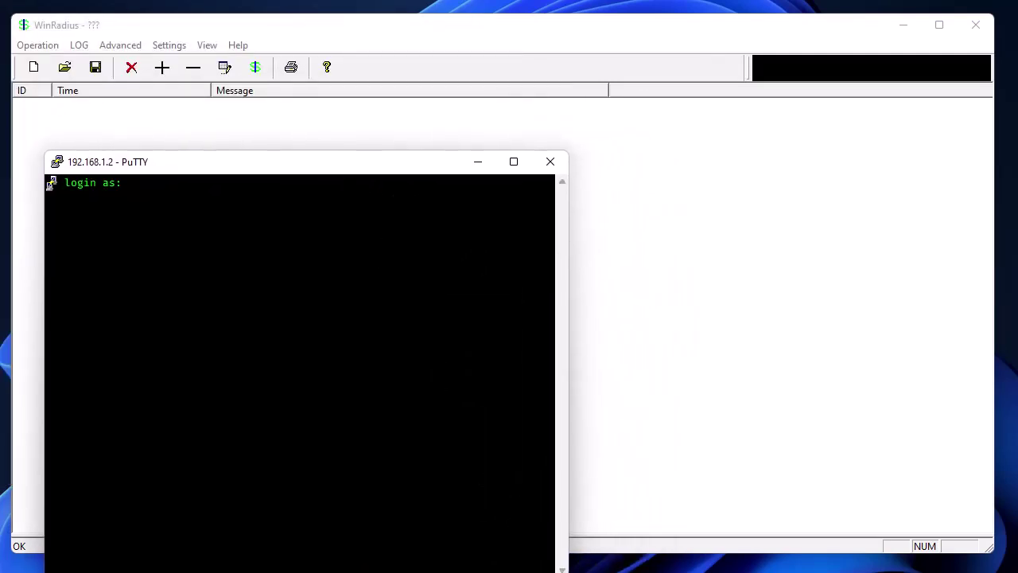
left_click_drag(559, 565, 746, 492)
left_click_drag(310, 167, 545, 220)
type("sarah")
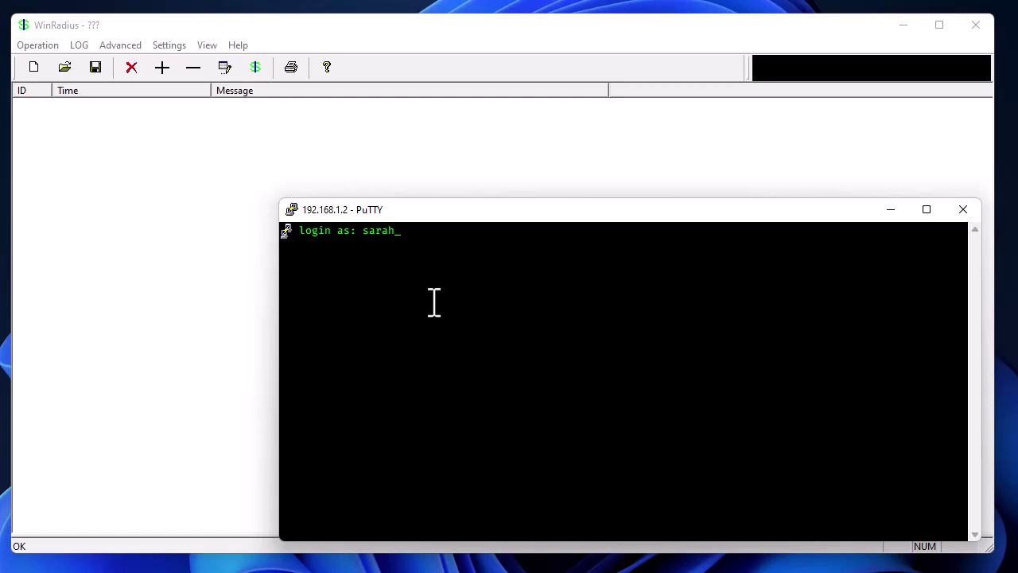
key("Return")
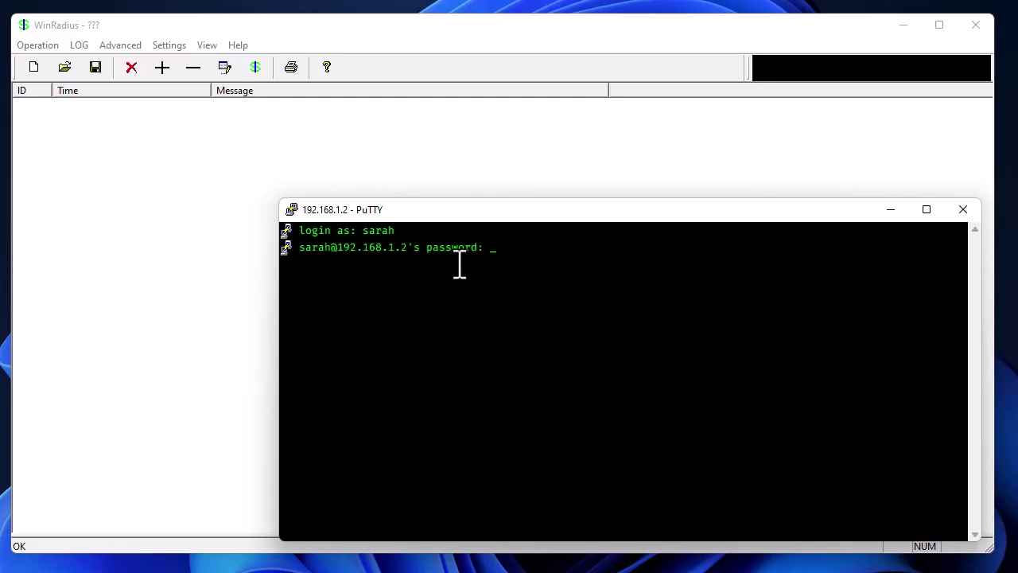
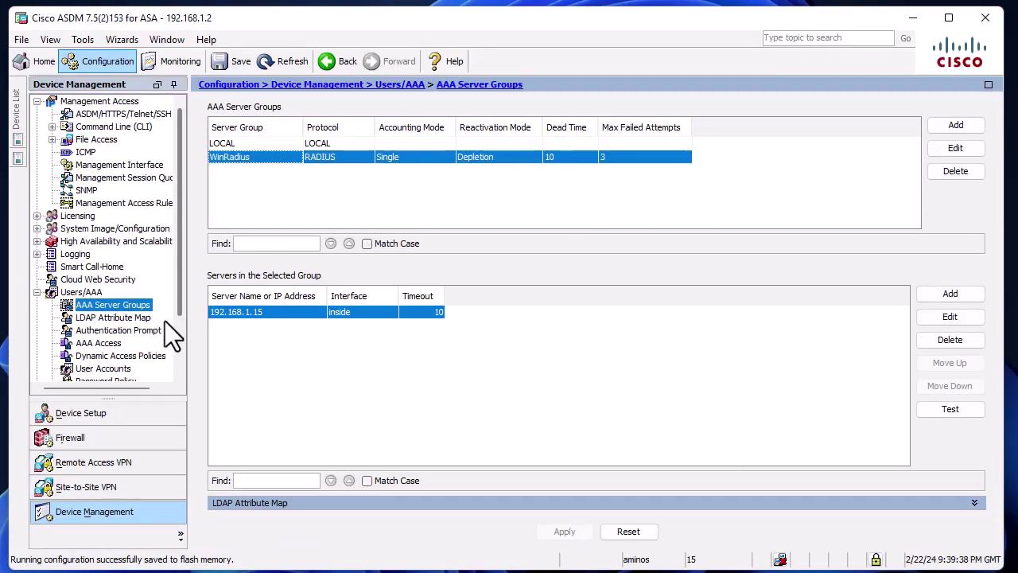
Open the AAA Access Authentication page under Users/AAA, where SSH still uses the LOCAL group.
left_click(97, 345)
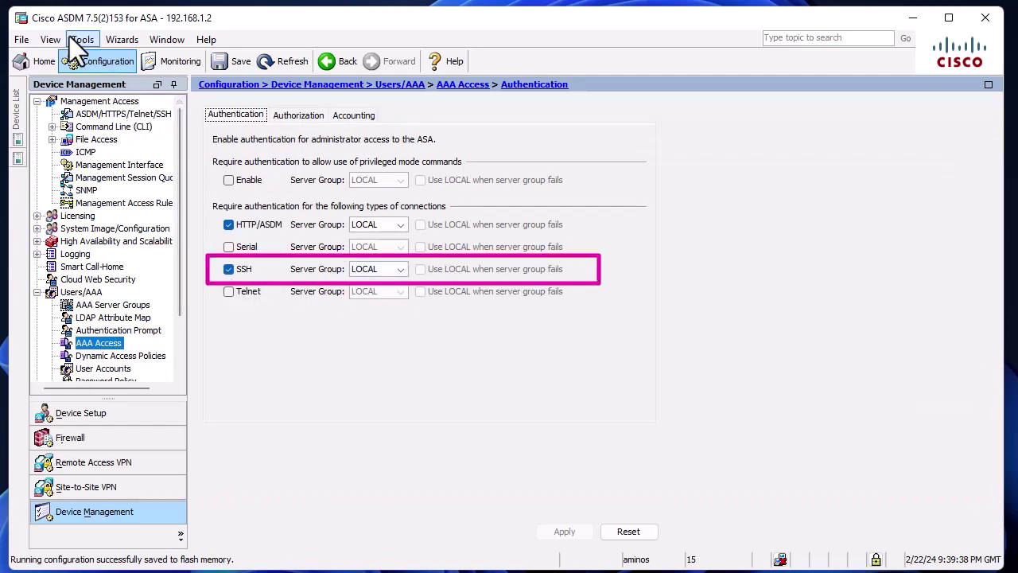
Set the SSH server group to WinRadius with LOCAL fallback and send it to the ASA.
left_click(400, 270)
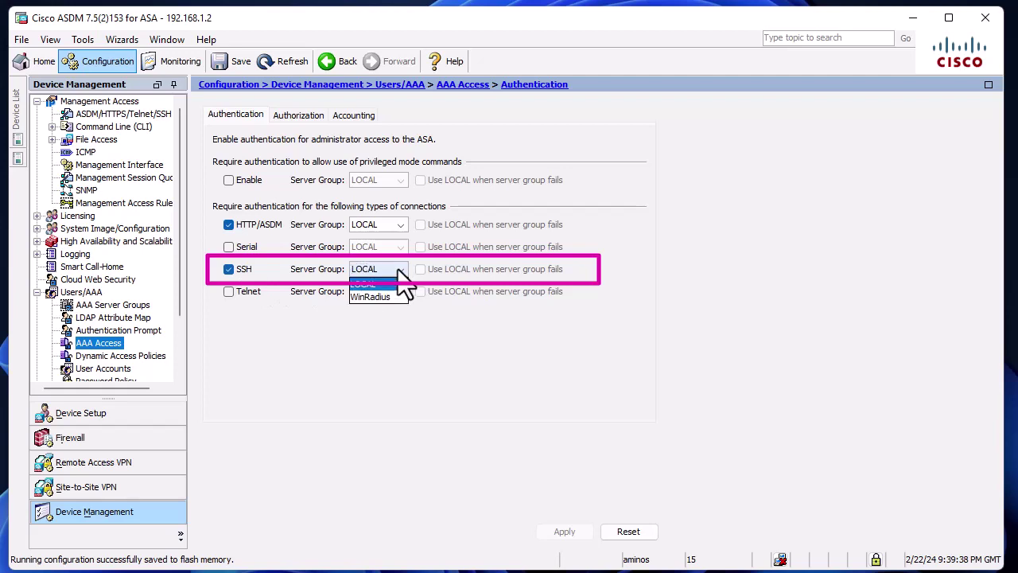
left_click(368, 301)
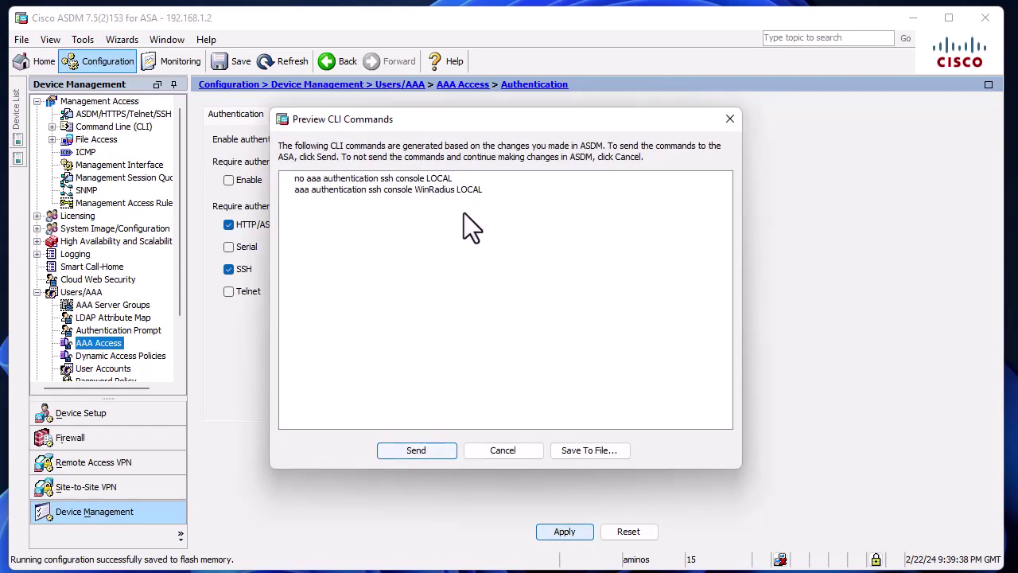
left_click(414, 450)
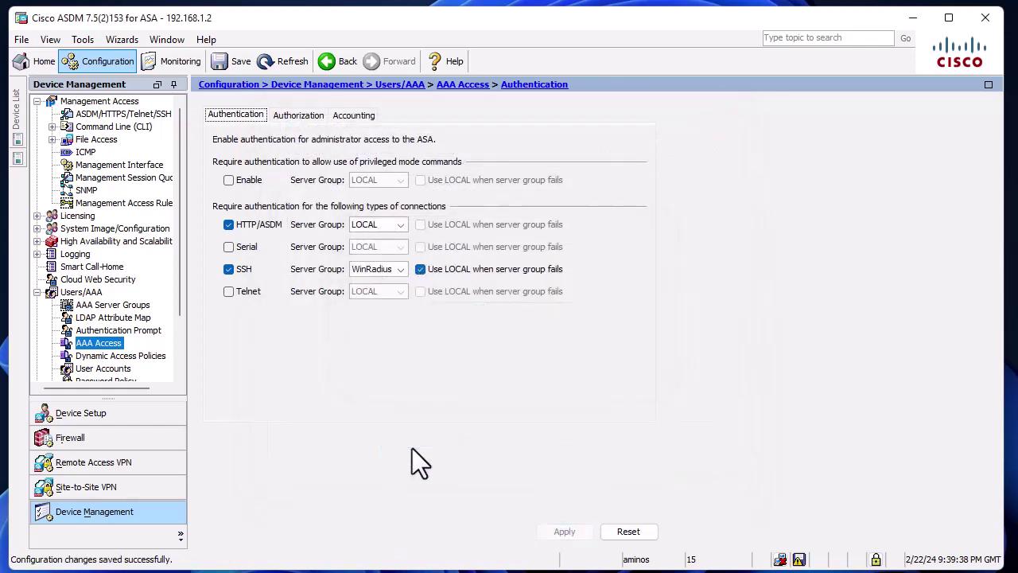
Save the running configuration to flash memory.
left_click(220, 62)
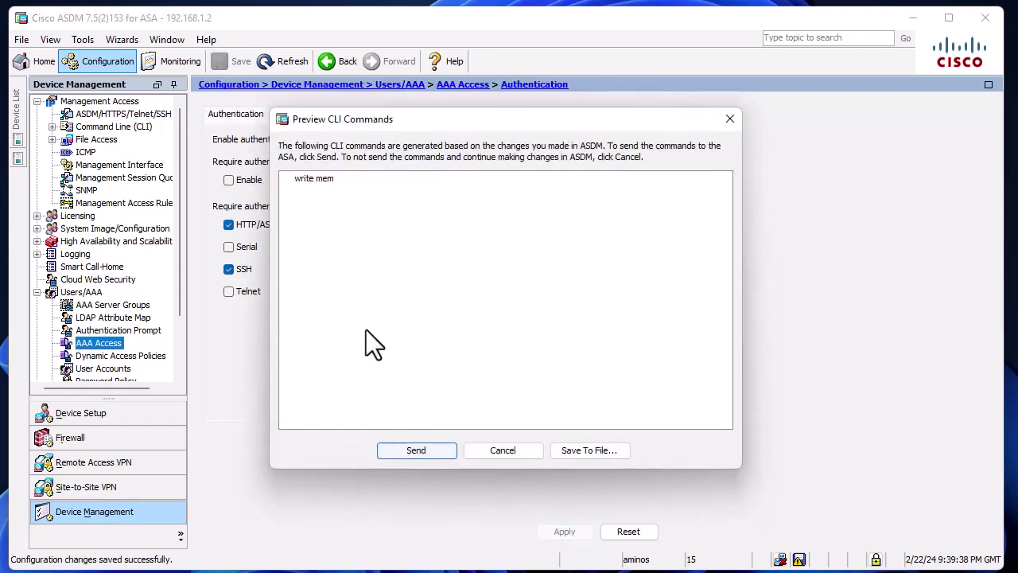
left_click(415, 451)
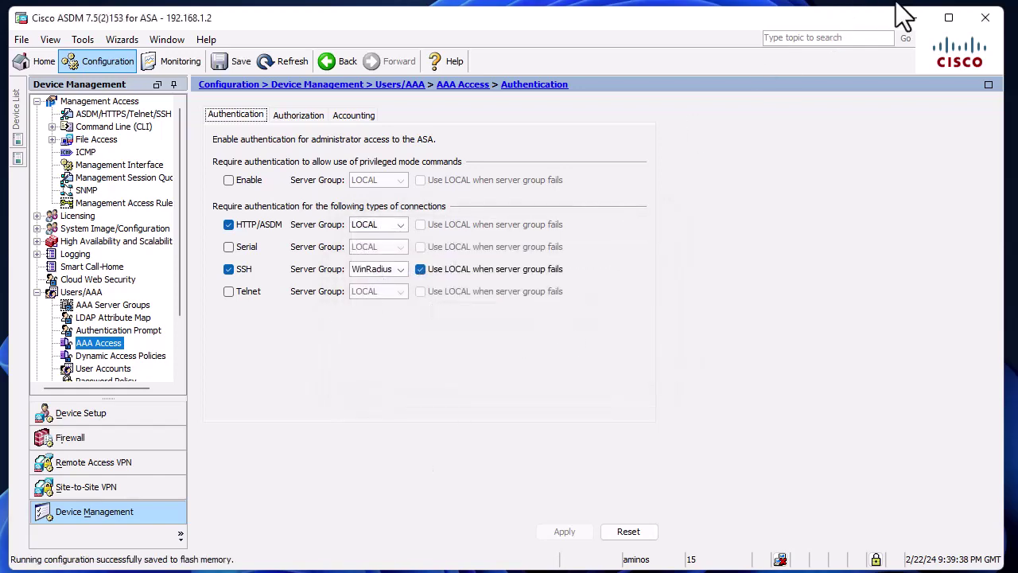
left_click(915, 18)
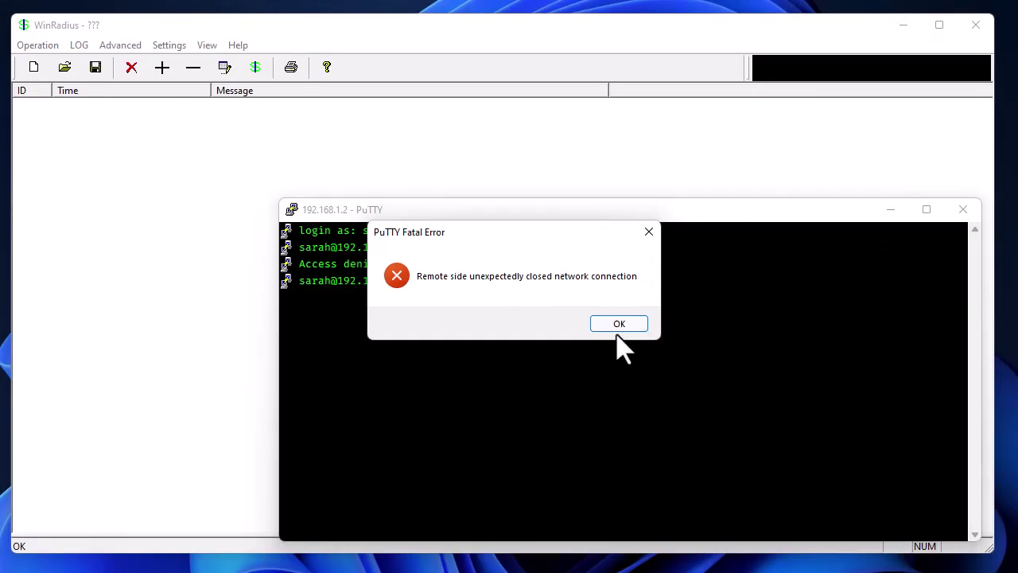
Restart the PuTTY session to 192.168.1.2, accept the host key, and enter the RADIUS test user's username.
left_click(618, 325)
right_click(393, 210)
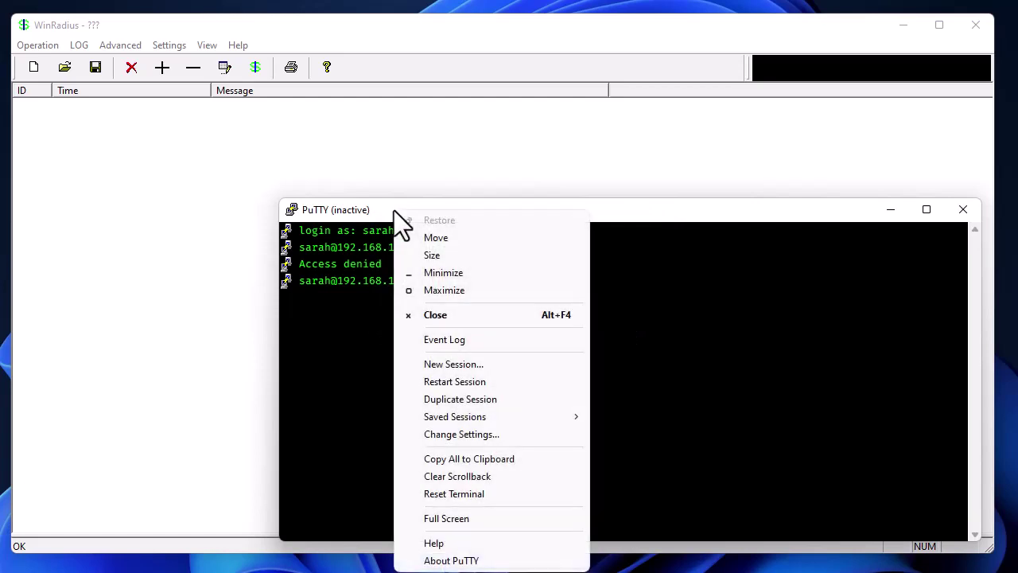
left_click(453, 381)
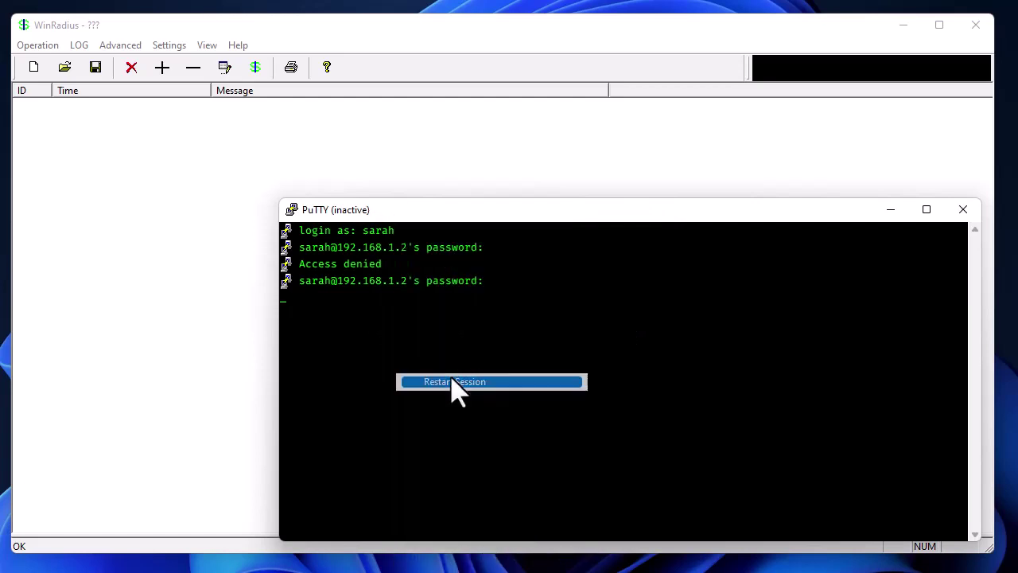
left_click(556, 332)
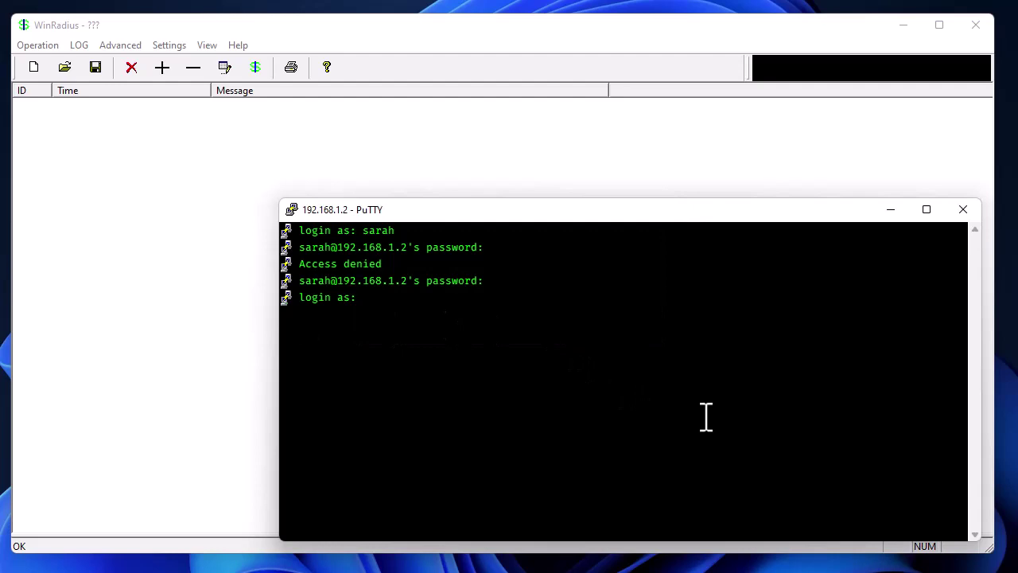
type("sarah")
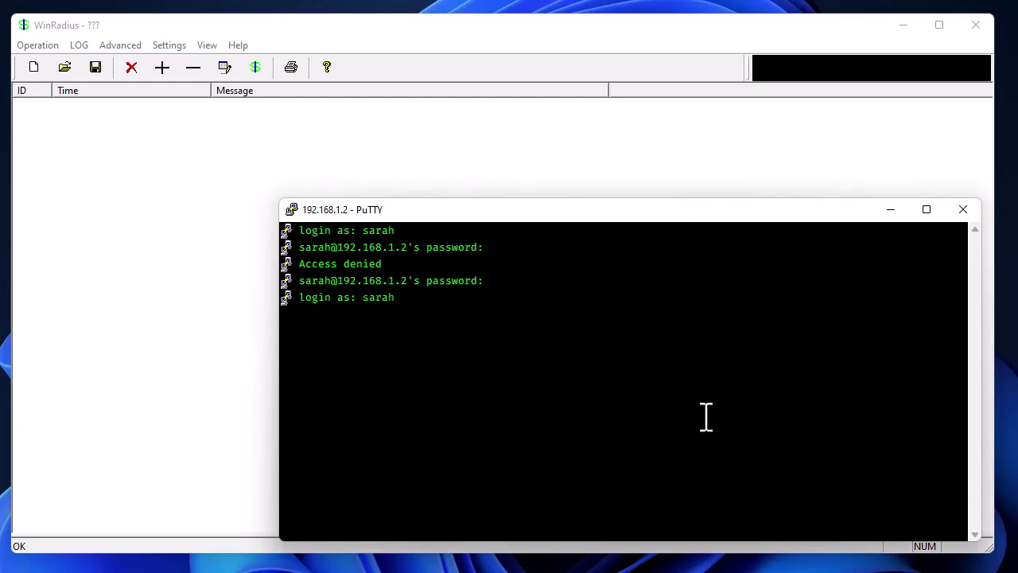
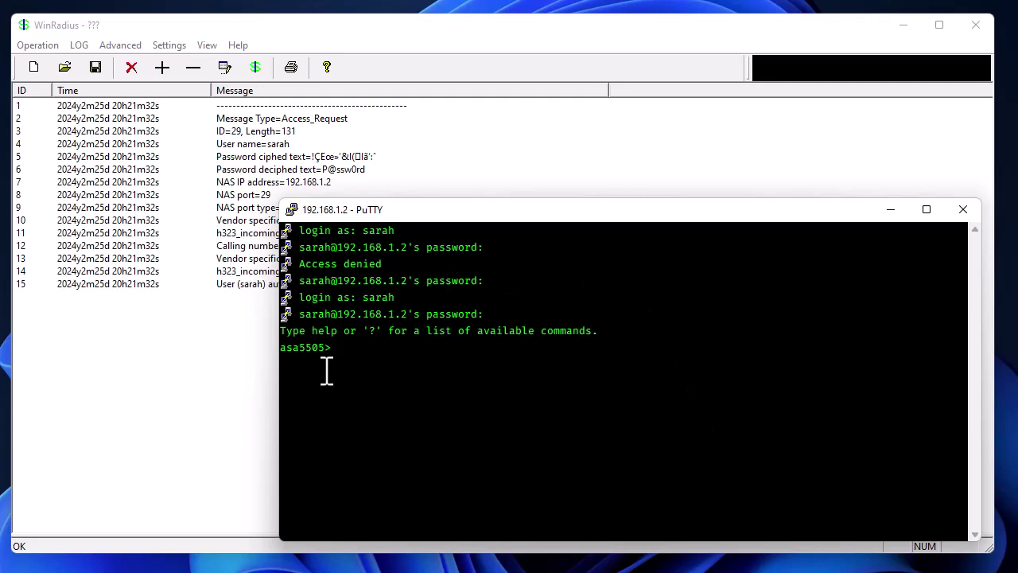
Move the PuTTY session window down-left to reveal WinRadius's authenticate OK log entry.
left_click_drag(404, 215, 341, 333)
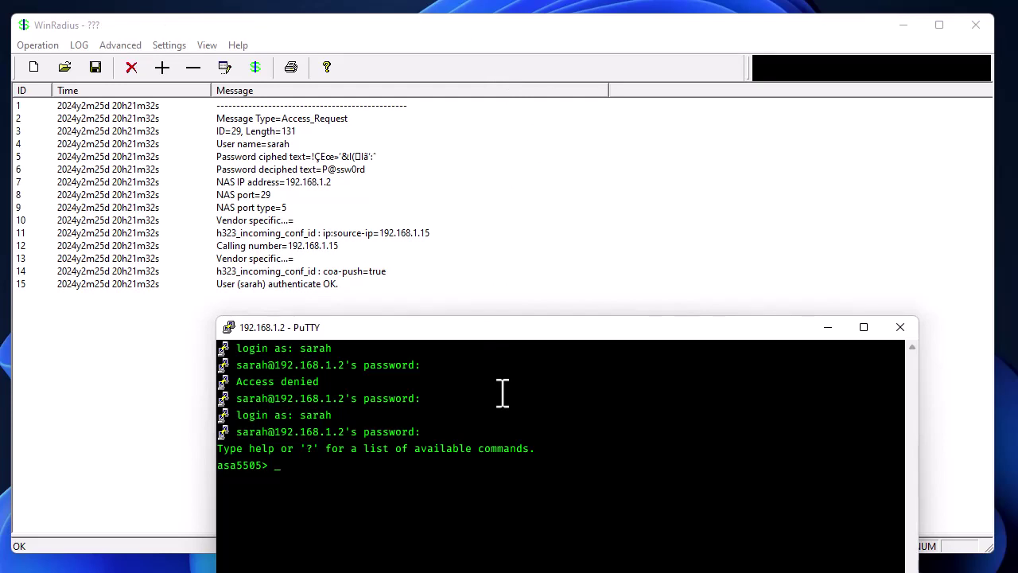
Run show version on the asa5505, then shift PuTTY and bring the WinRadius log forward.
type("ver vers")
key("Tab")
type("ion")
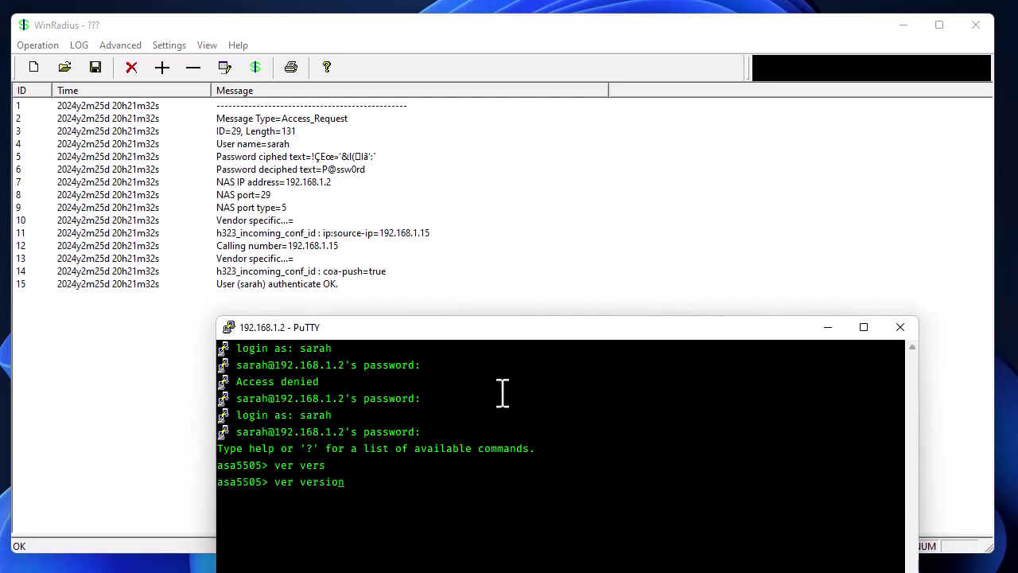
key("BackSpace")
key("BackSpace")
key("BackSpace")
type("show")
key("Return")
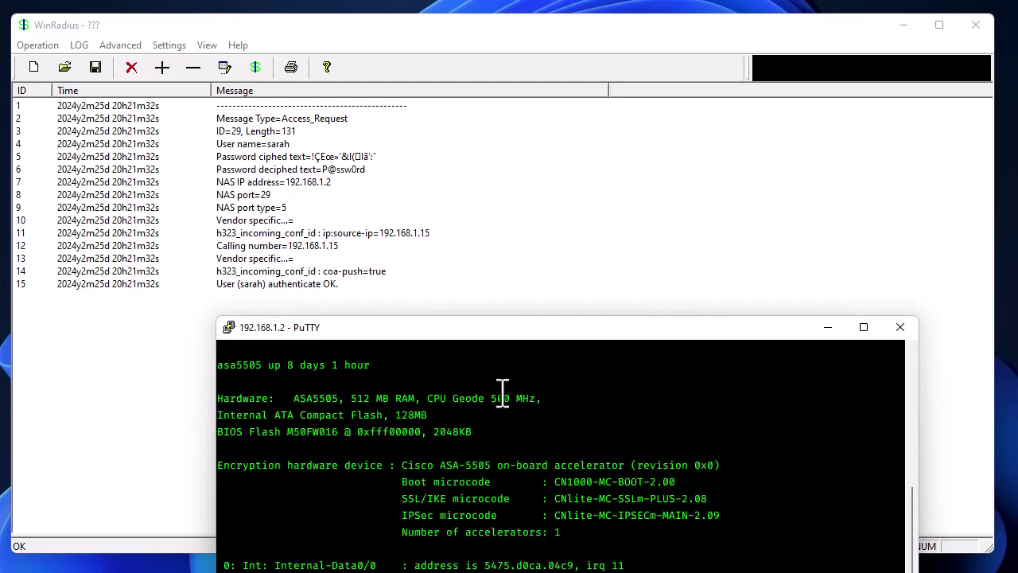
left_click_drag(568, 329, 657, 227)
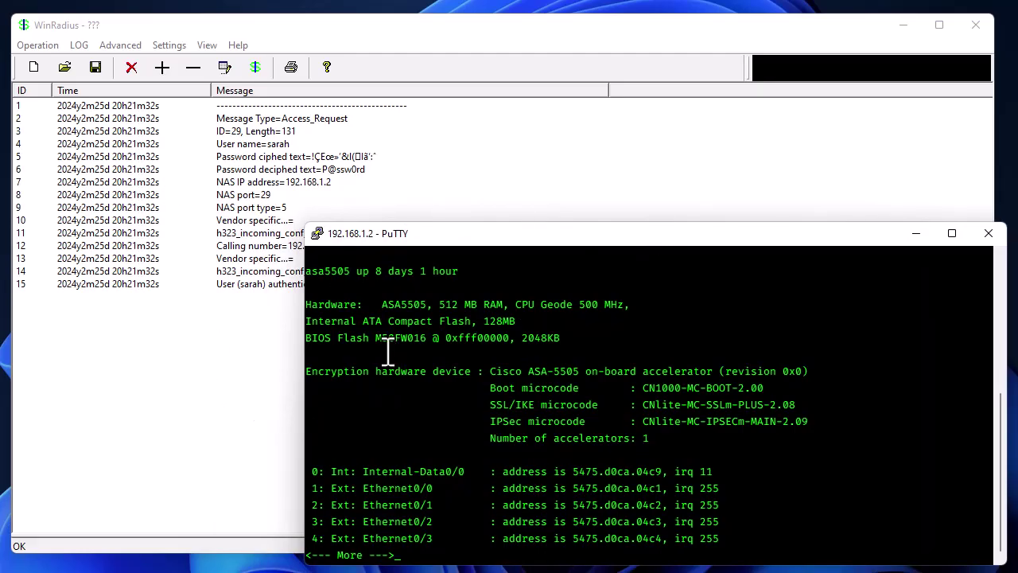
left_click(229, 384)
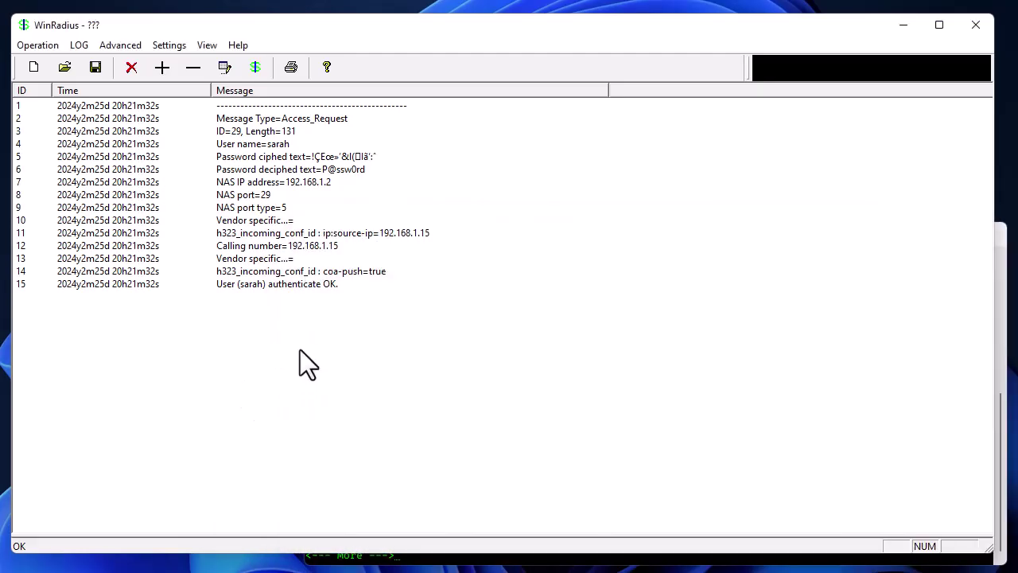